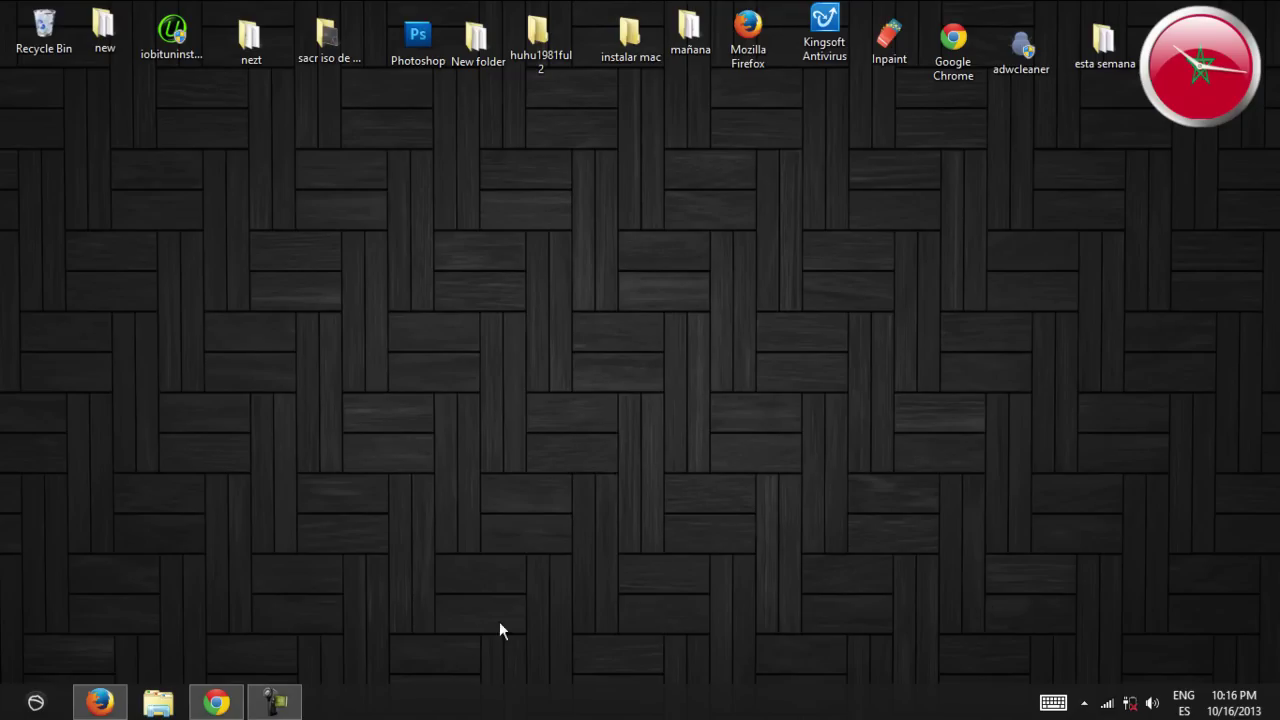
Step: Switch to Chrome, close the Blocksi store listing and open the options of the installed Blocksi extension
left_click(230, 697)
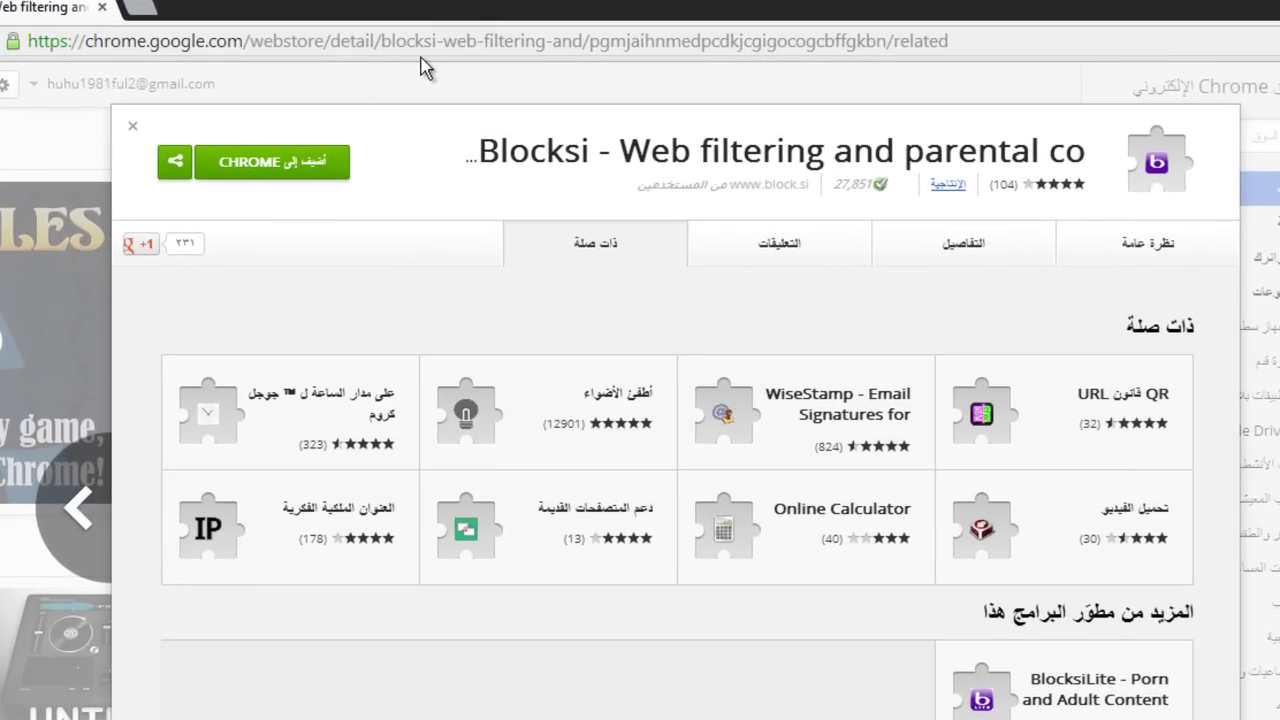
left_click(478, 47)
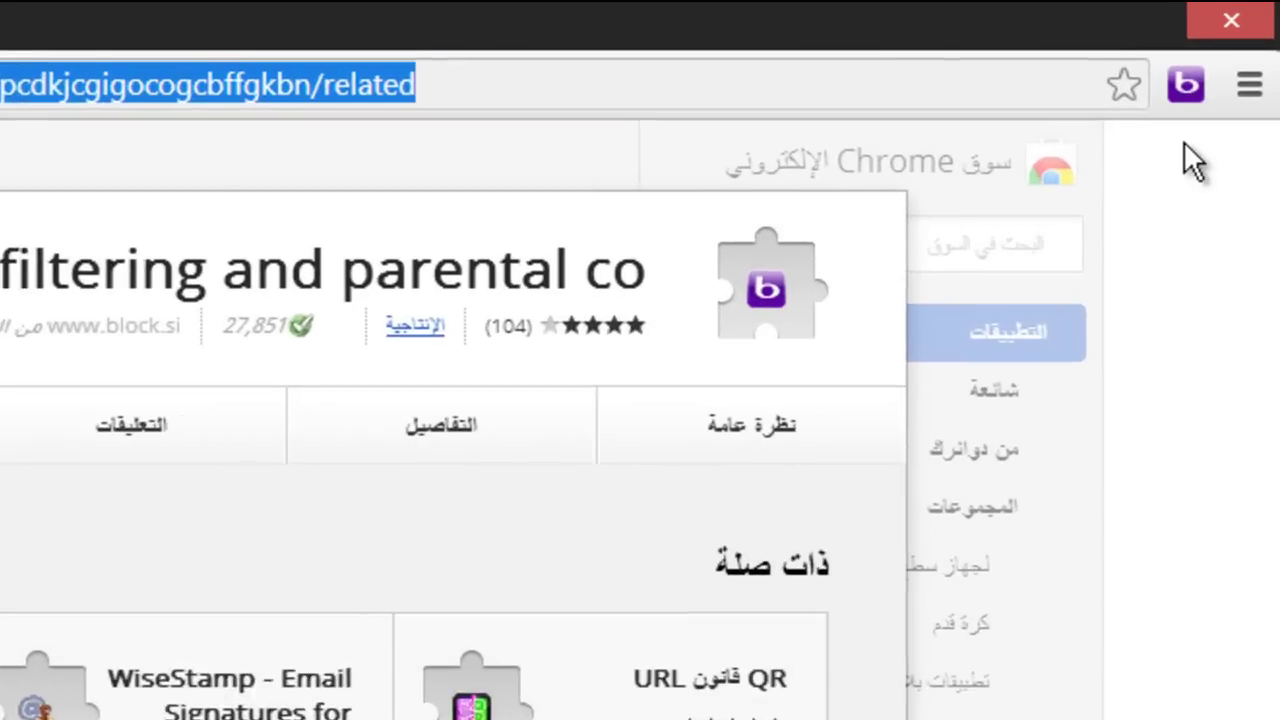
left_click(1238, 124)
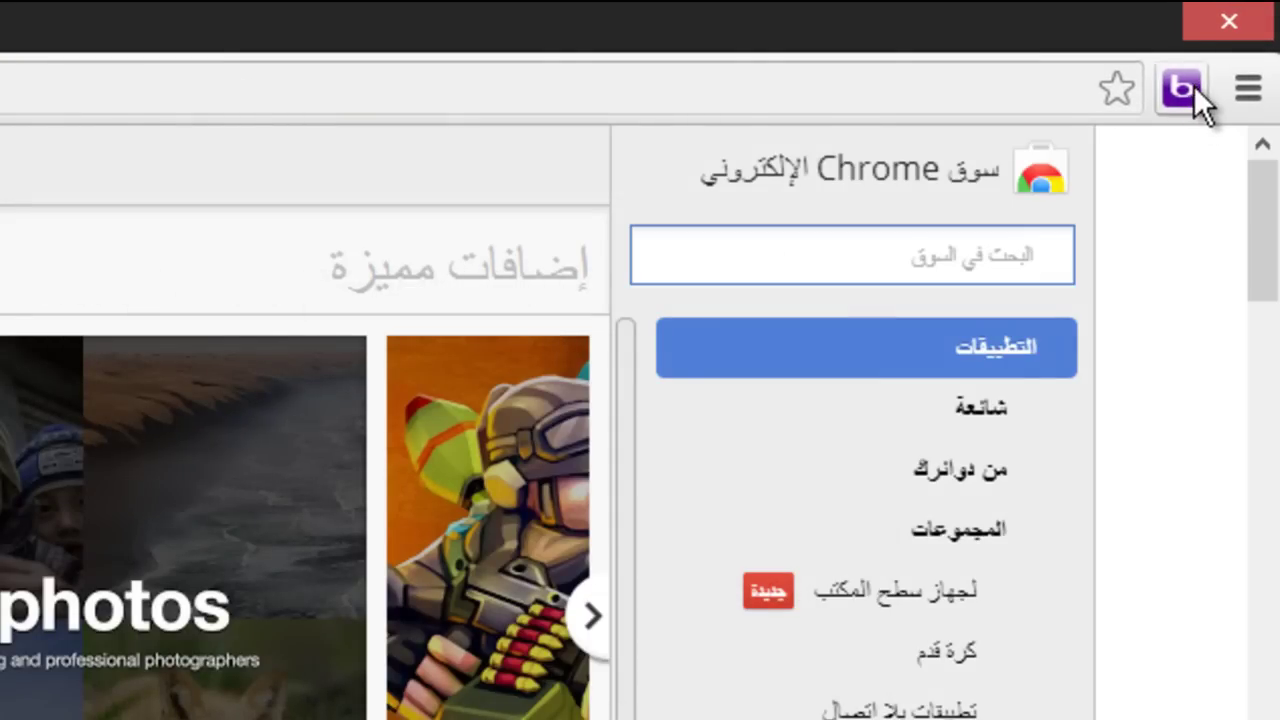
right_click(1185, 90)
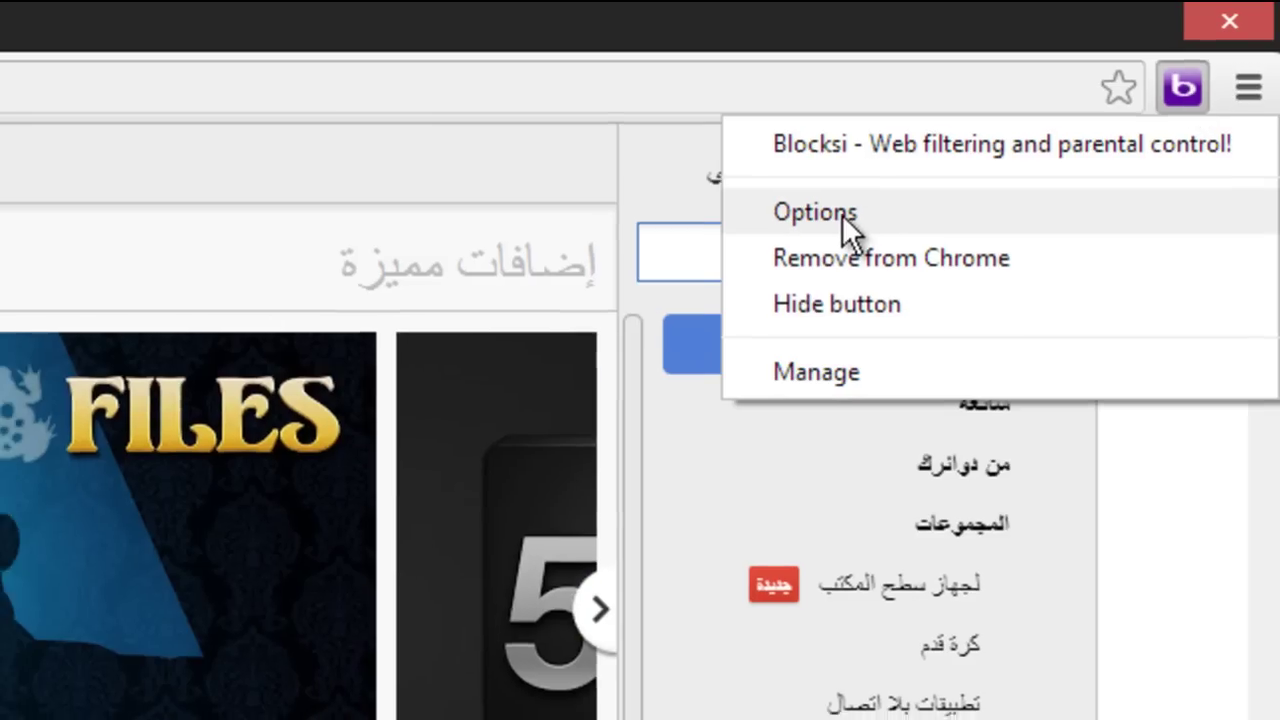
left_click(842, 214)
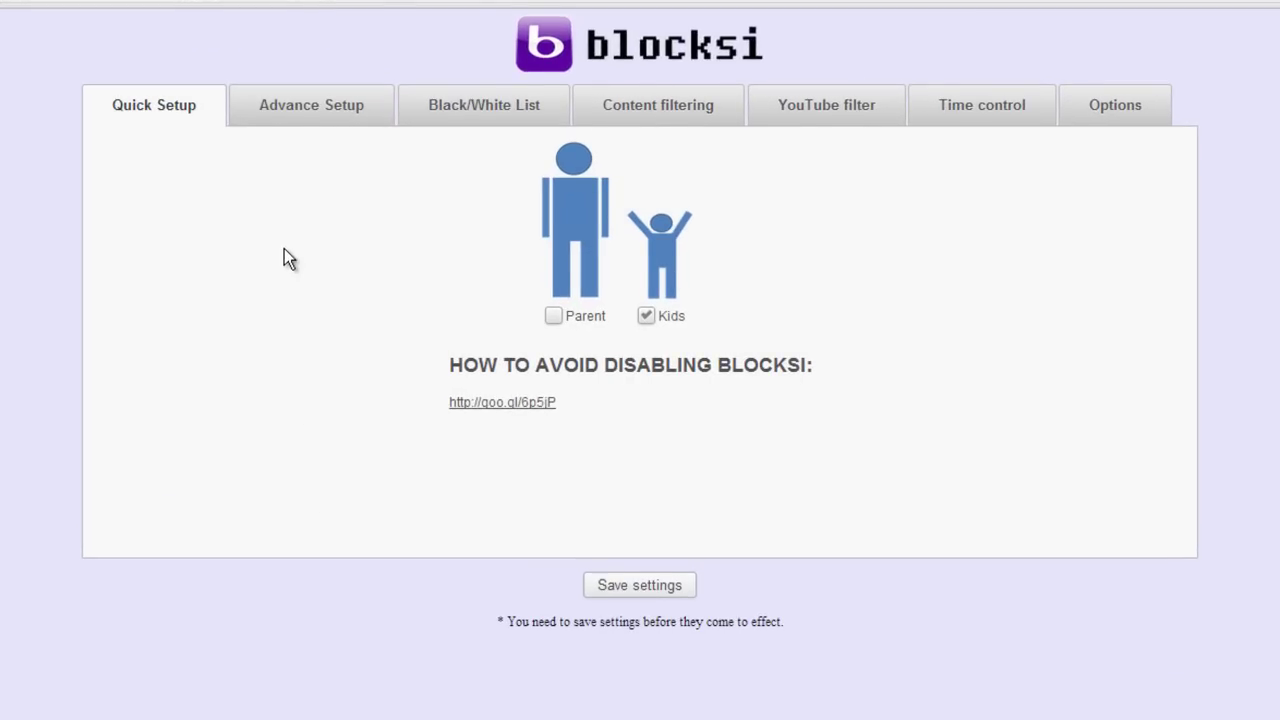
Step: Examine the Unethical subcategories in the Advance Setup, from Drug Abuse and Hacking through Discrimination and Violence
left_click(294, 106)
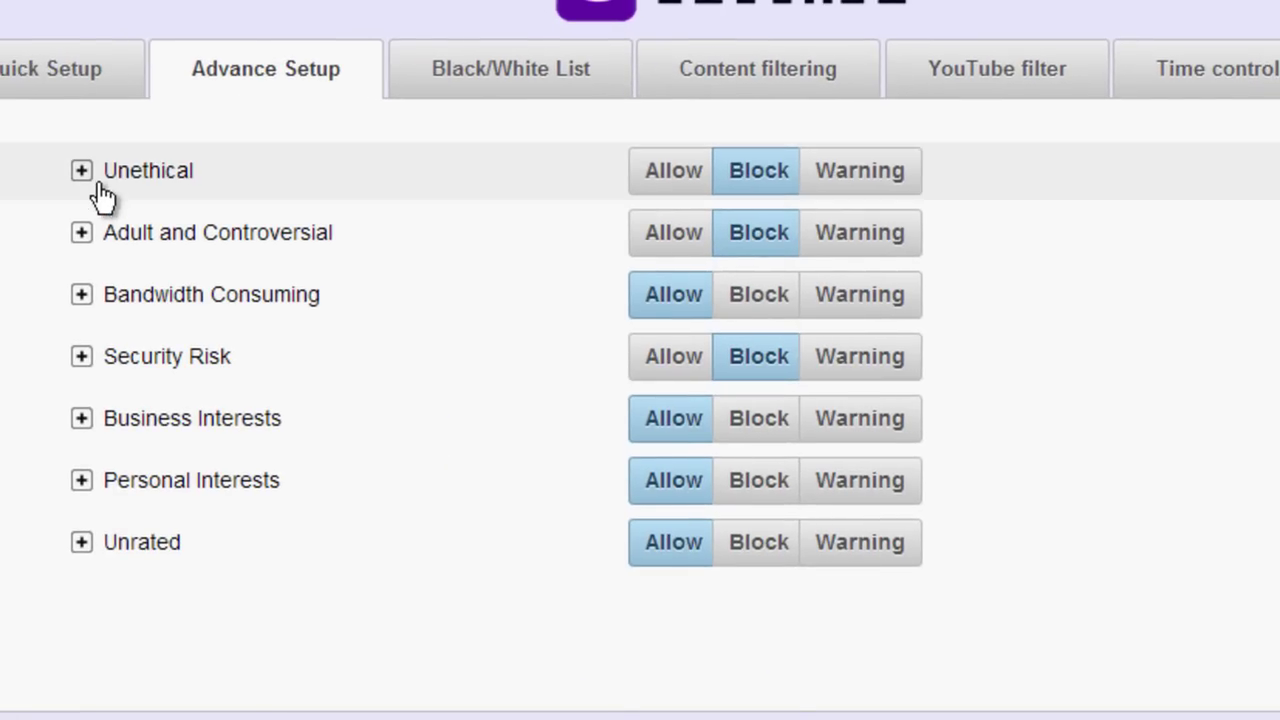
left_click(72, 171)
mouse_move(182, 345)
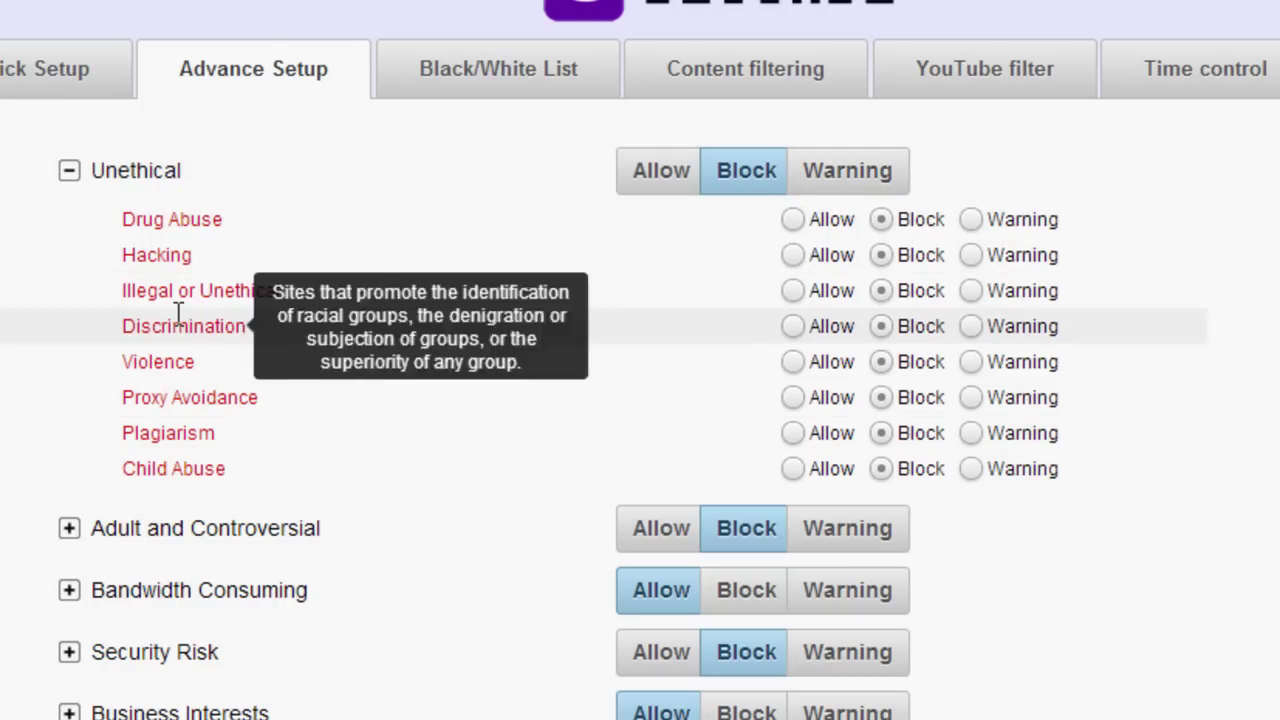
left_click_drag(112, 220, 222, 228)
left_click(40, 266)
left_click_drag(112, 222, 229, 233)
left_click(42, 324)
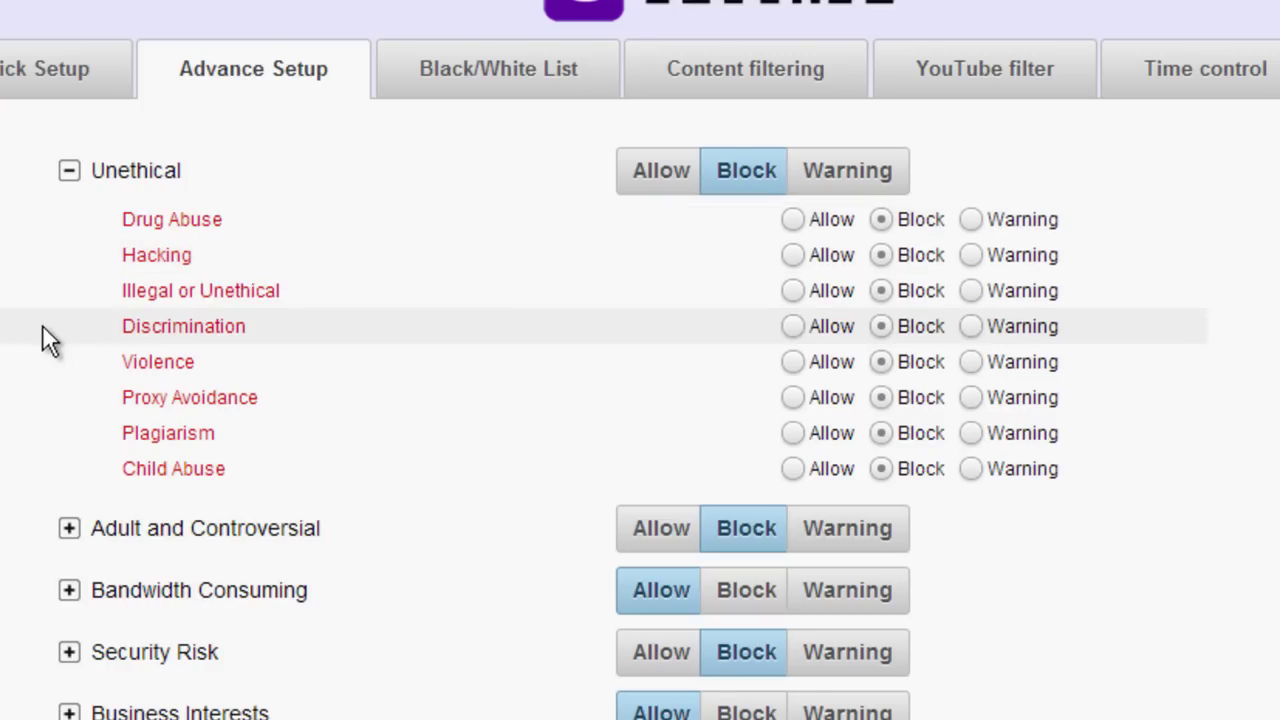
left_click_drag(114, 256, 222, 253)
left_click(56, 300)
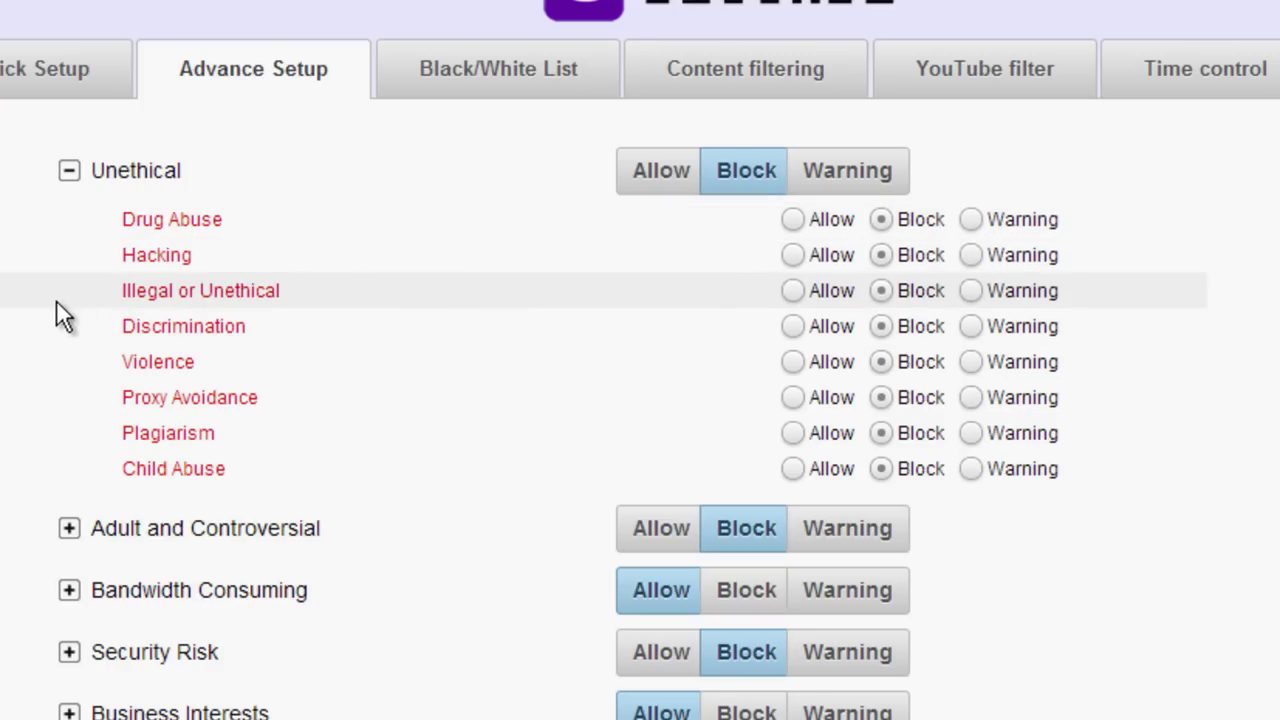
left_click_drag(106, 290, 285, 296)
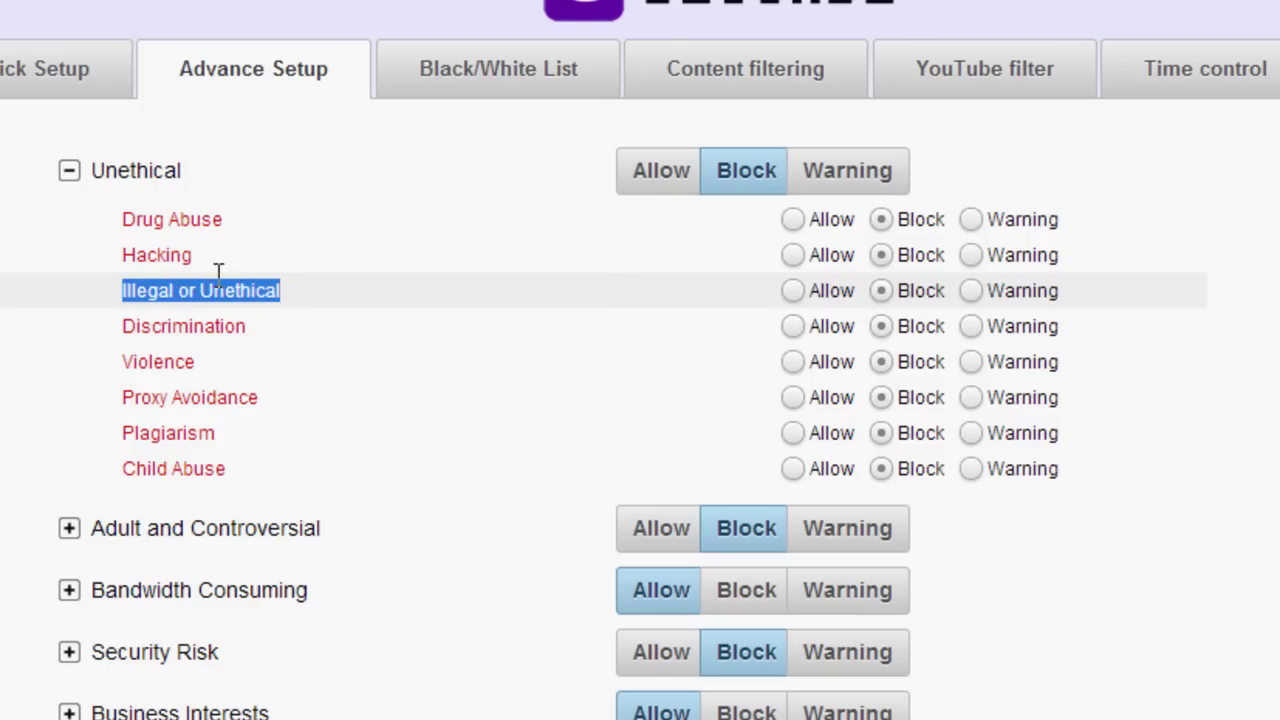
left_click_drag(108, 326, 238, 328)
left_click_drag(33, 354, 198, 364)
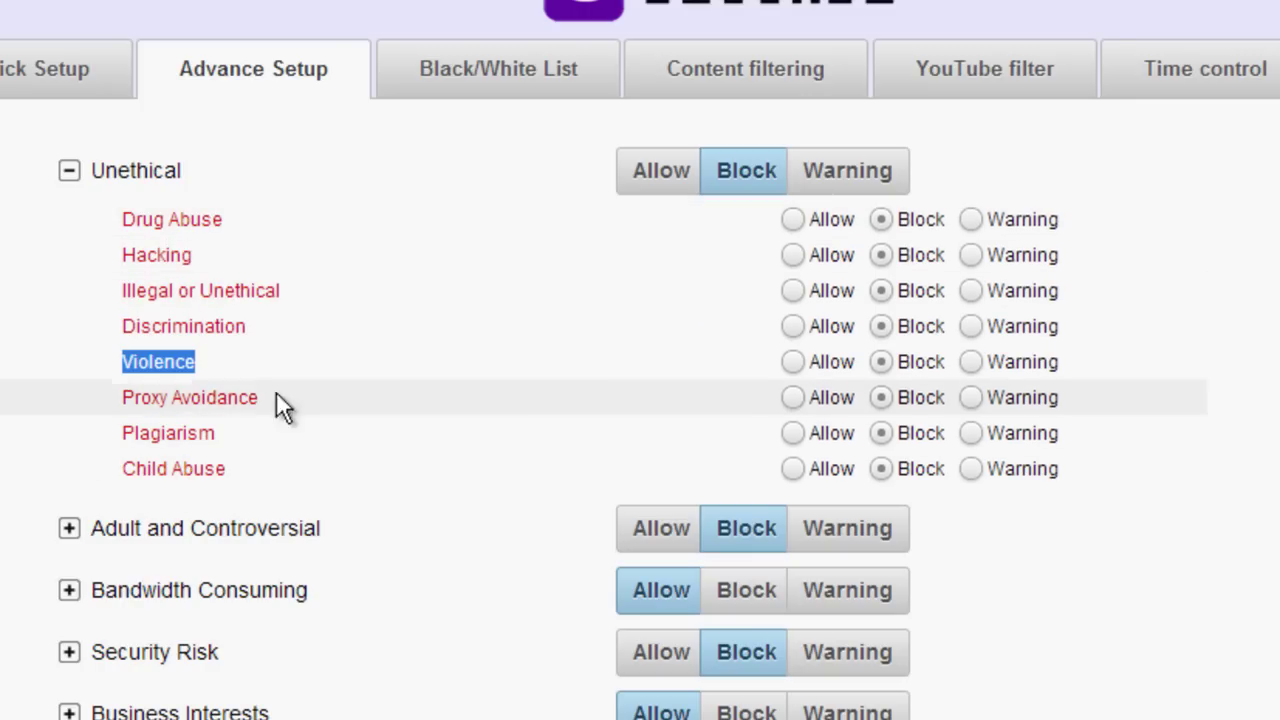
Step: Try the Allow setting for the Child Abuse subcategory and return it to Block
left_click(793, 469)
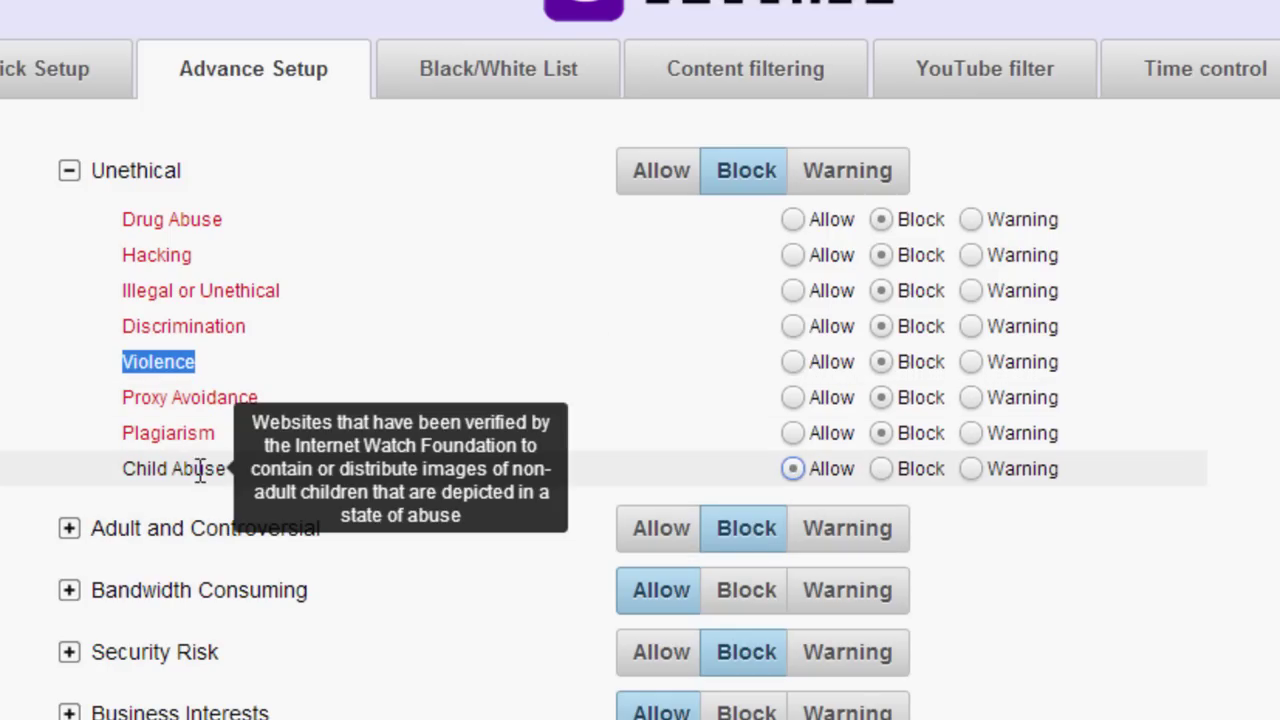
left_click(881, 469)
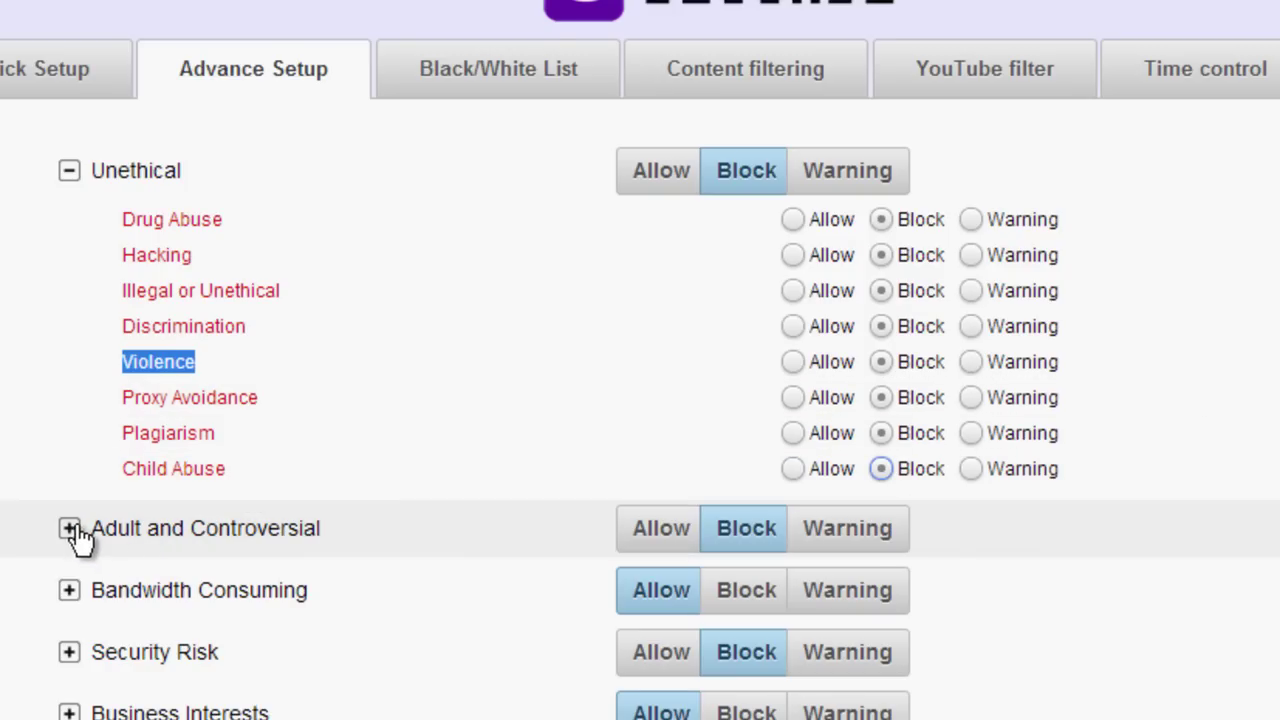
Step: Look through the subcategories of Adult and Controversial, including Sex Education, and those of Bandwidth Consuming
left_click(70, 529)
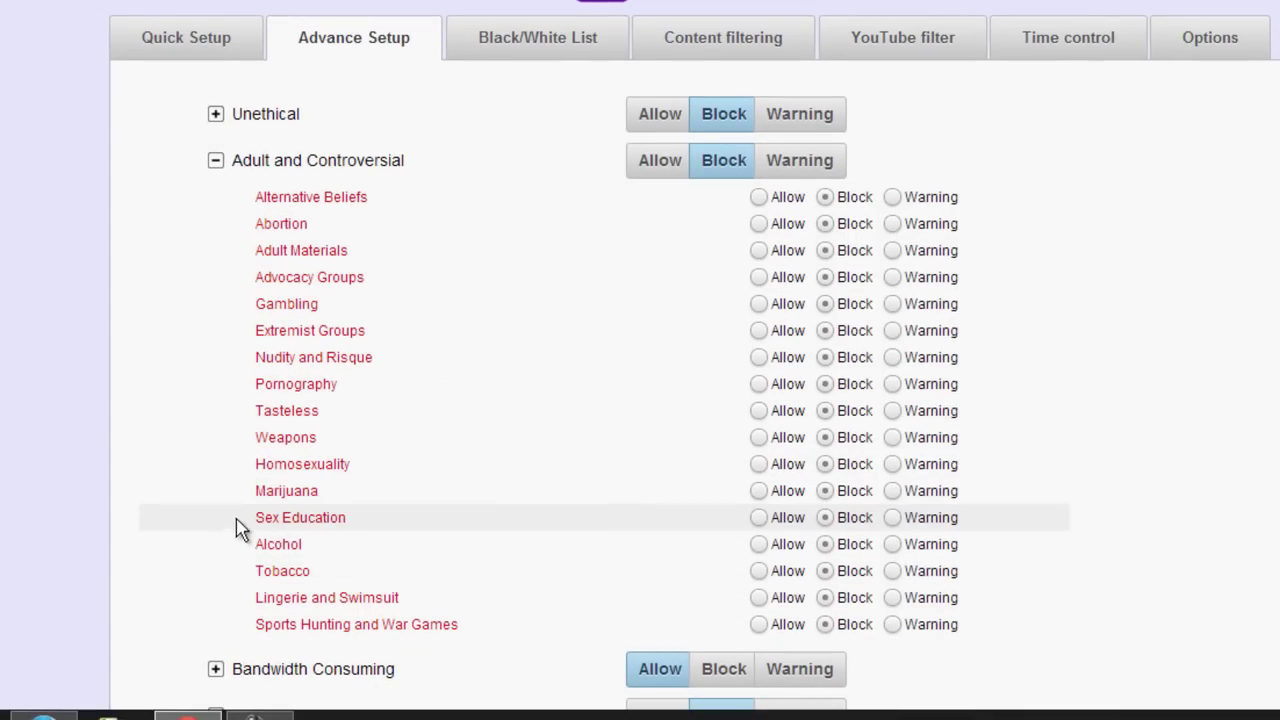
left_click_drag(240, 528, 371, 520)
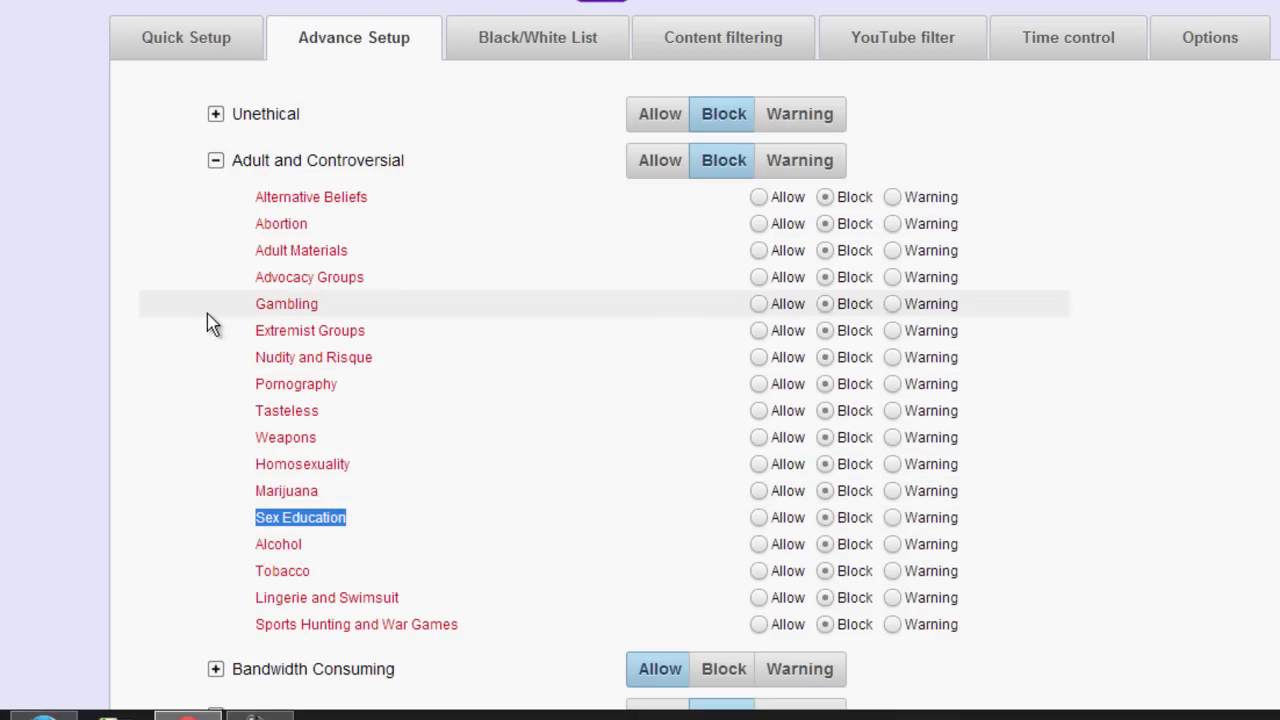
scroll(206, 325, "down", 2)
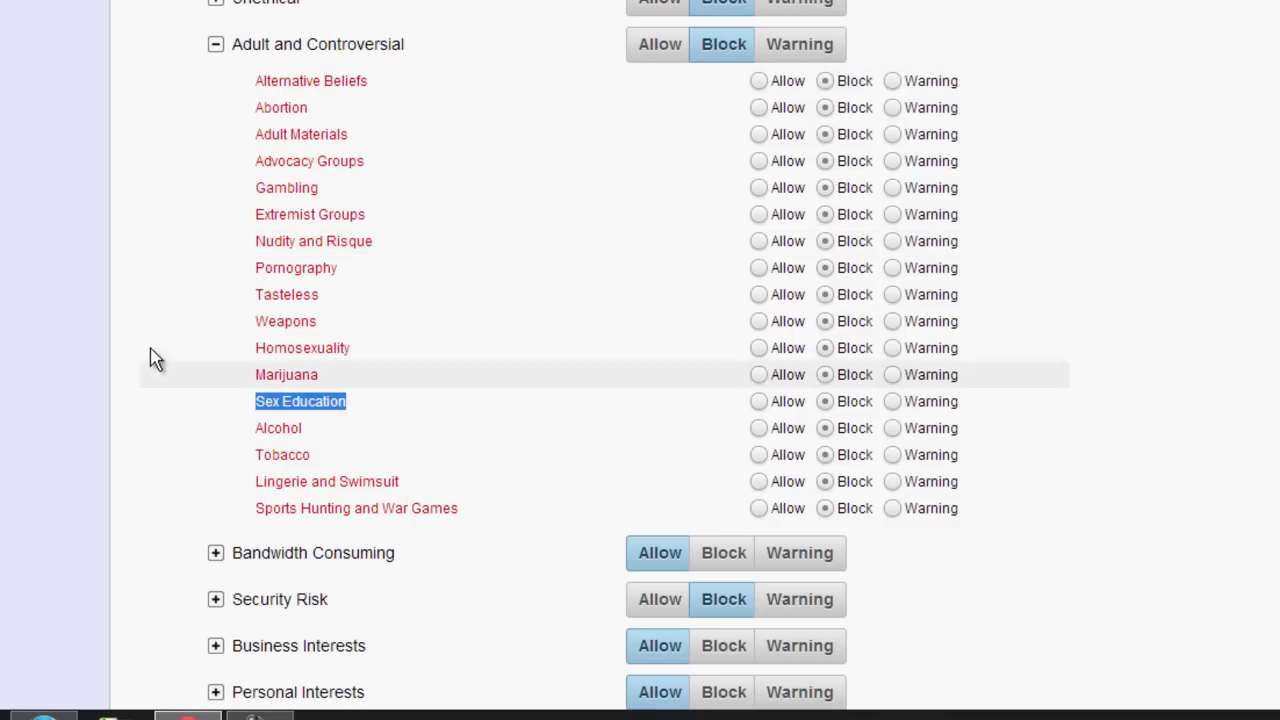
left_click(216, 556)
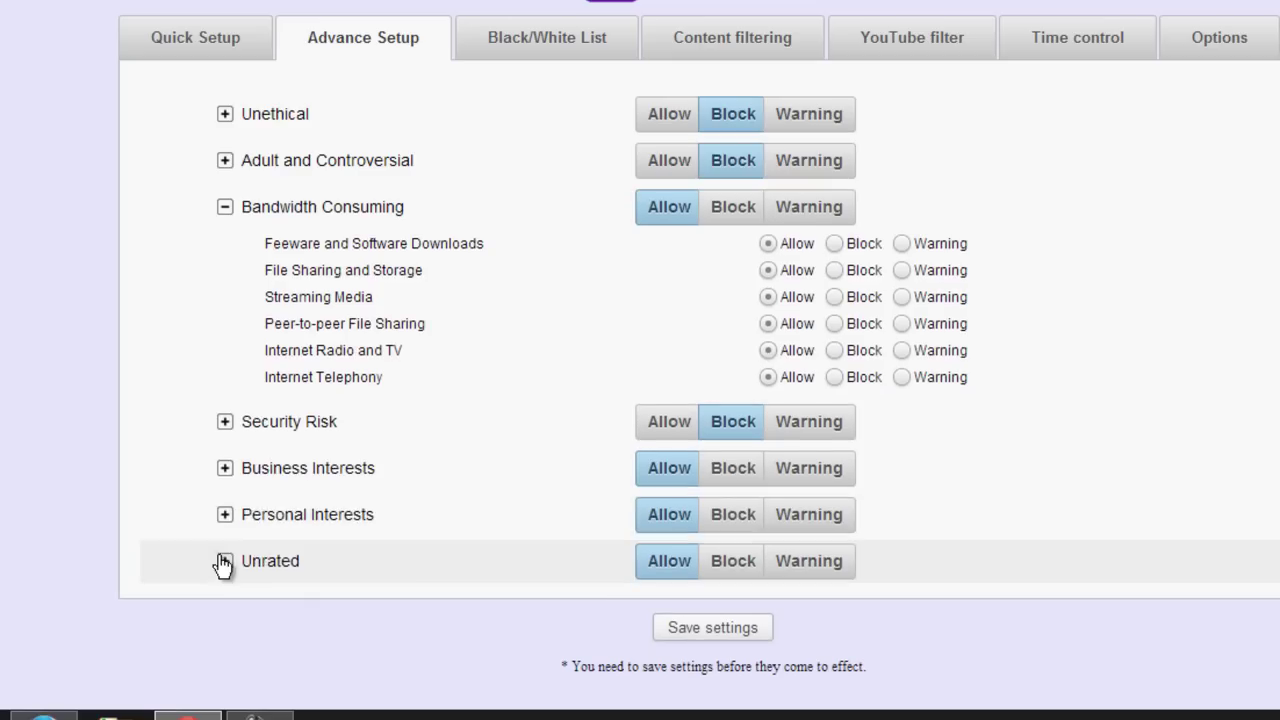
Step: Examine the Security Risk subcategories and their descriptions: Malicious Websites, Phishing and Spam URLs
left_click(227, 424)
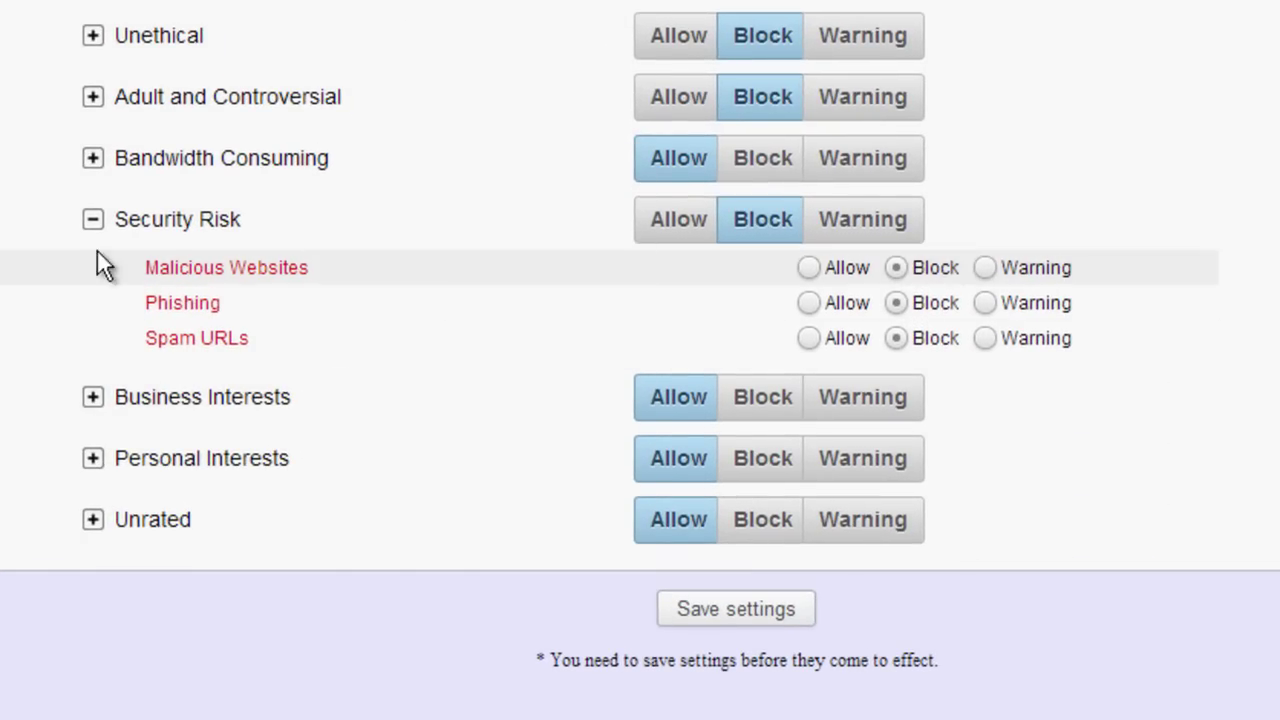
left_click_drag(134, 270, 308, 272)
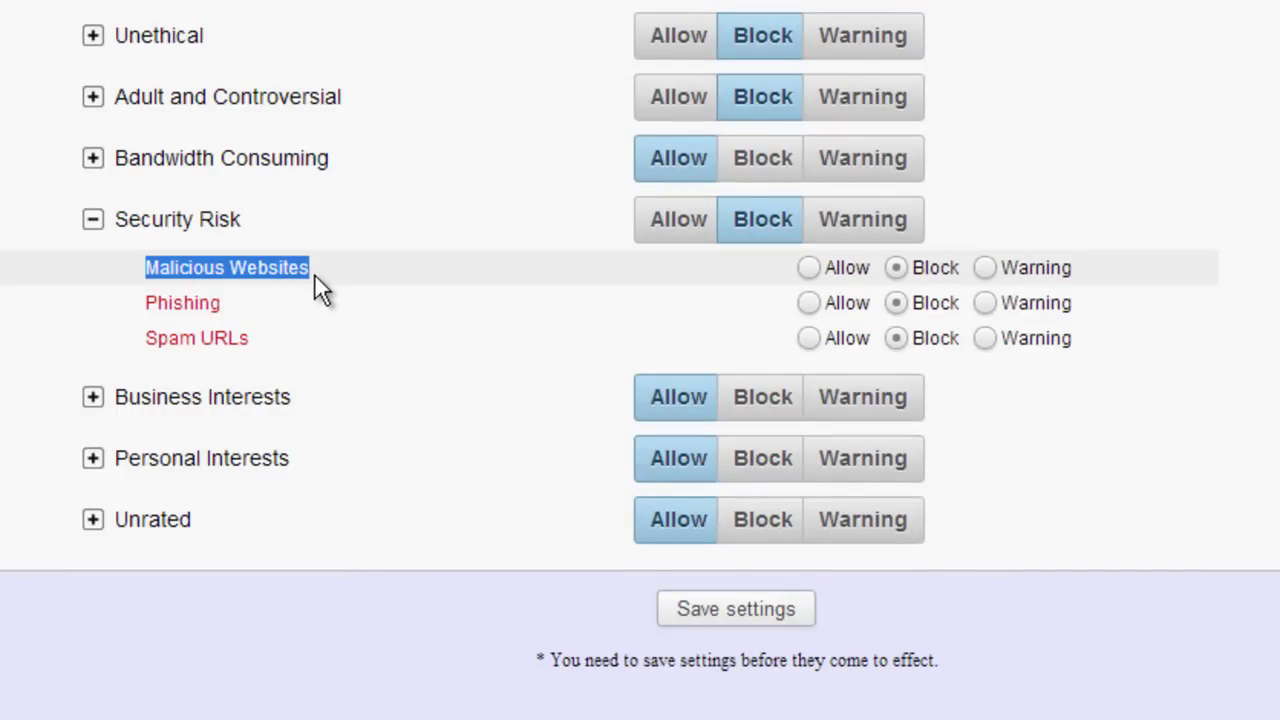
mouse_move(308, 270)
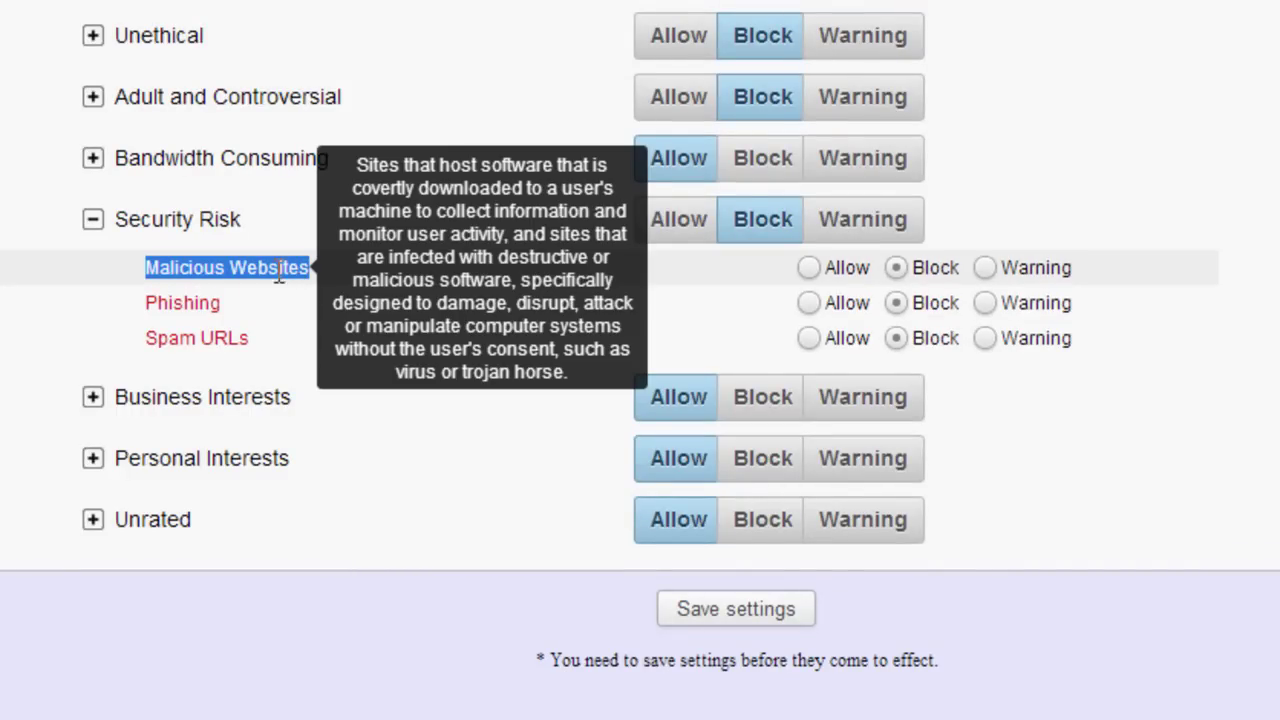
left_click_drag(141, 299, 229, 302)
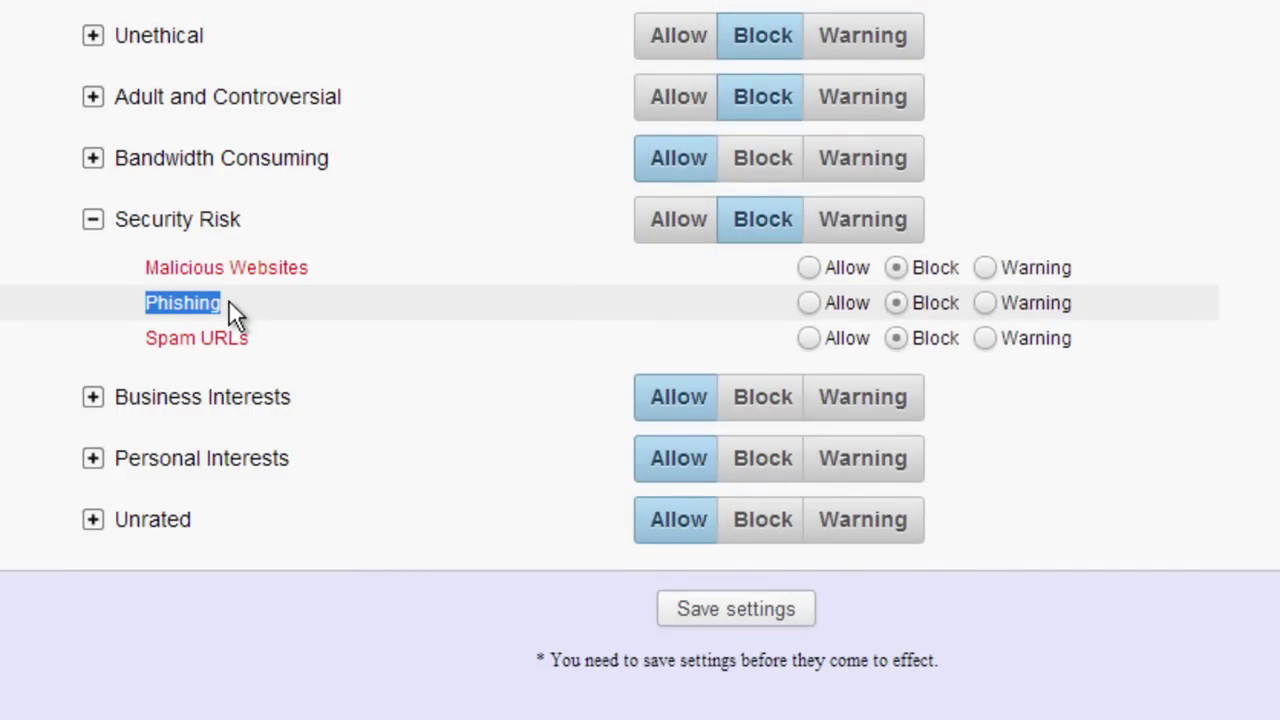
mouse_move(205, 302)
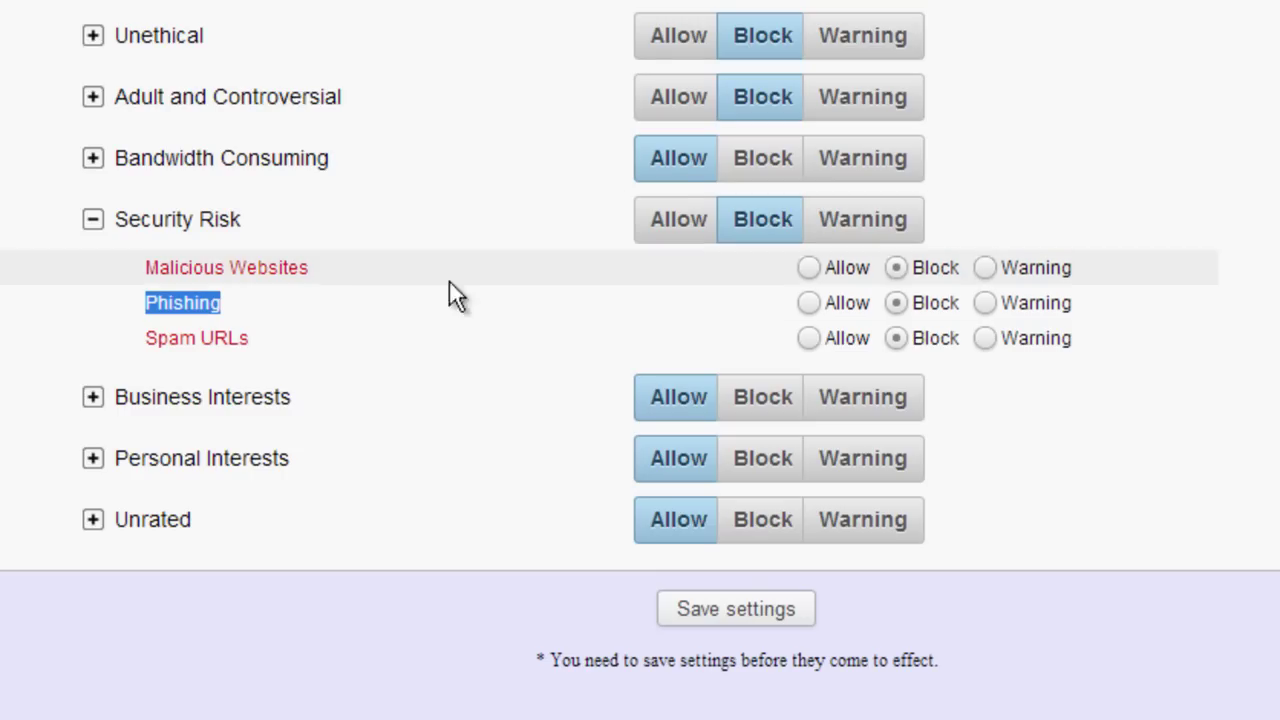
left_click_drag(128, 346, 252, 340)
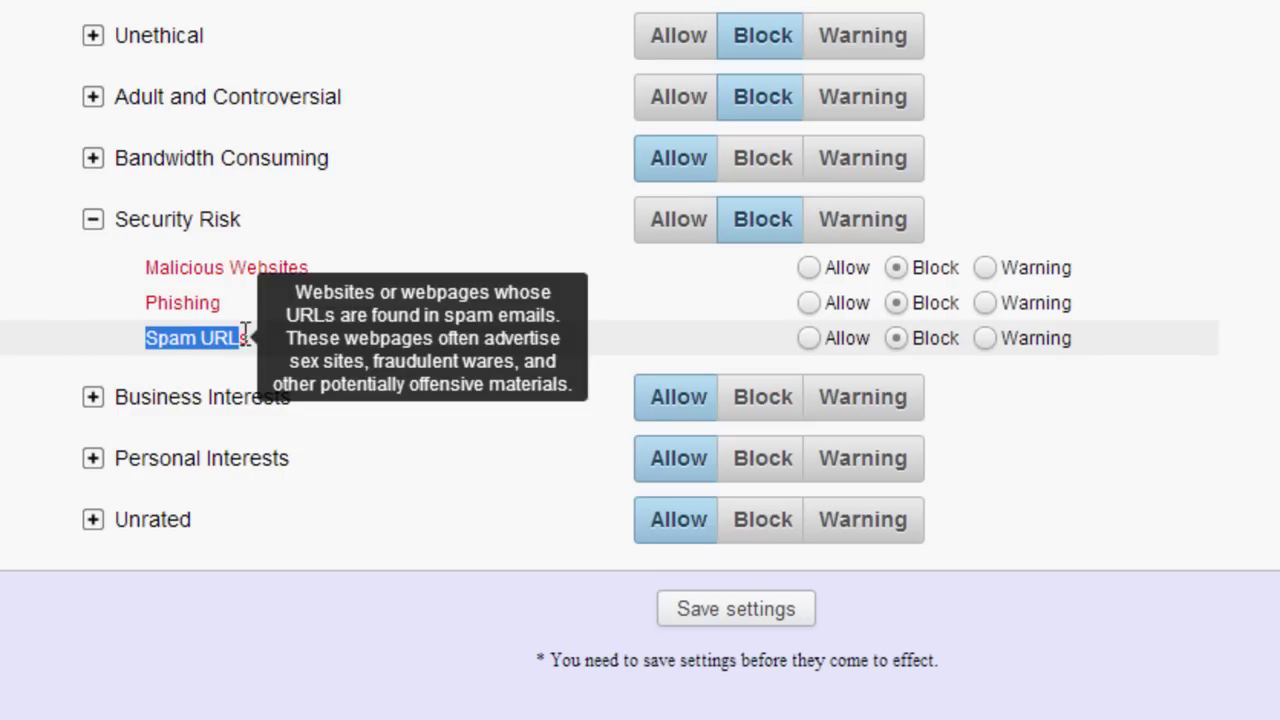
double_click(177, 350)
left_click_drag(177, 350, 243, 350)
left_click(243, 350)
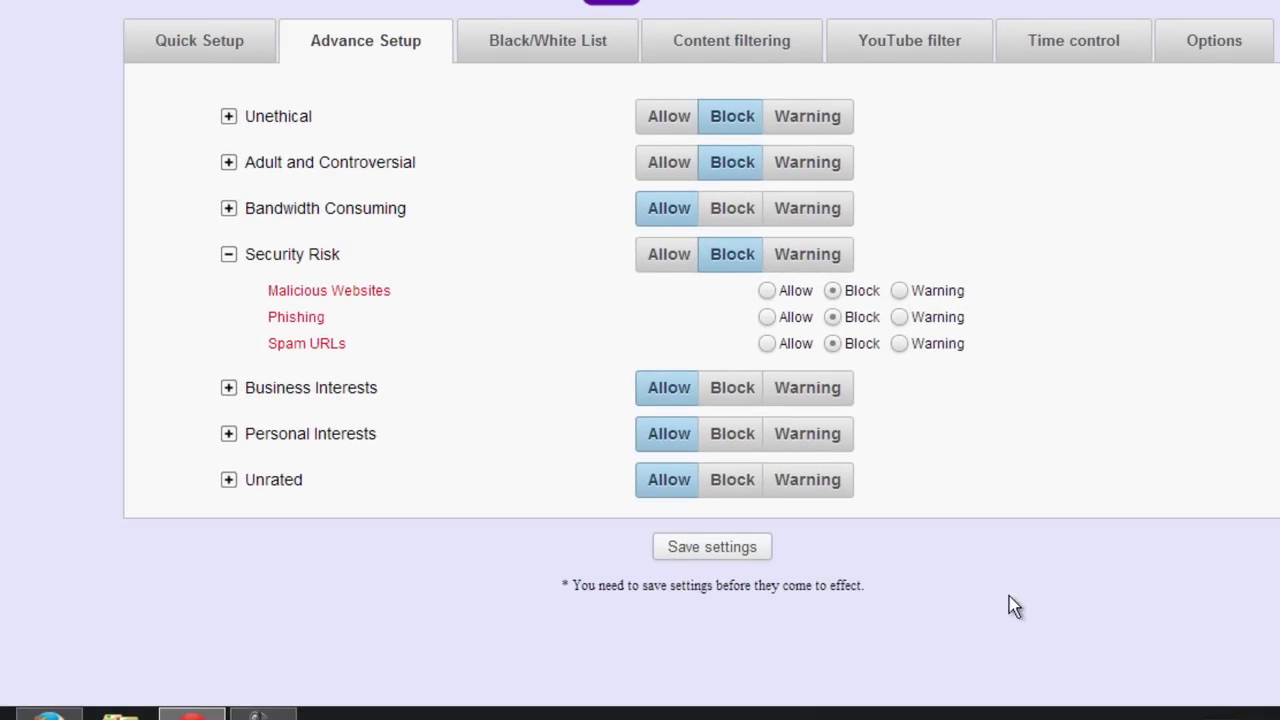
mouse_move(285, 360)
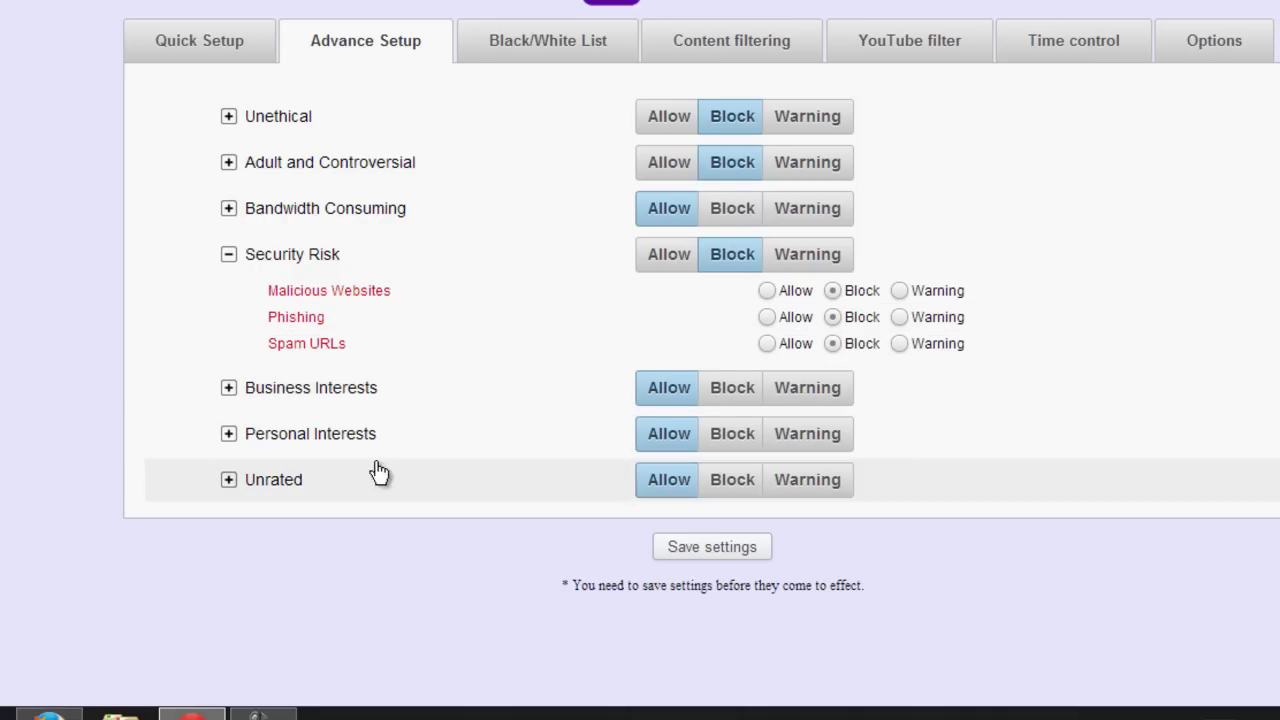
Step: View the Black/White List settings and inspect the address field for adding a site
left_click(530, 48)
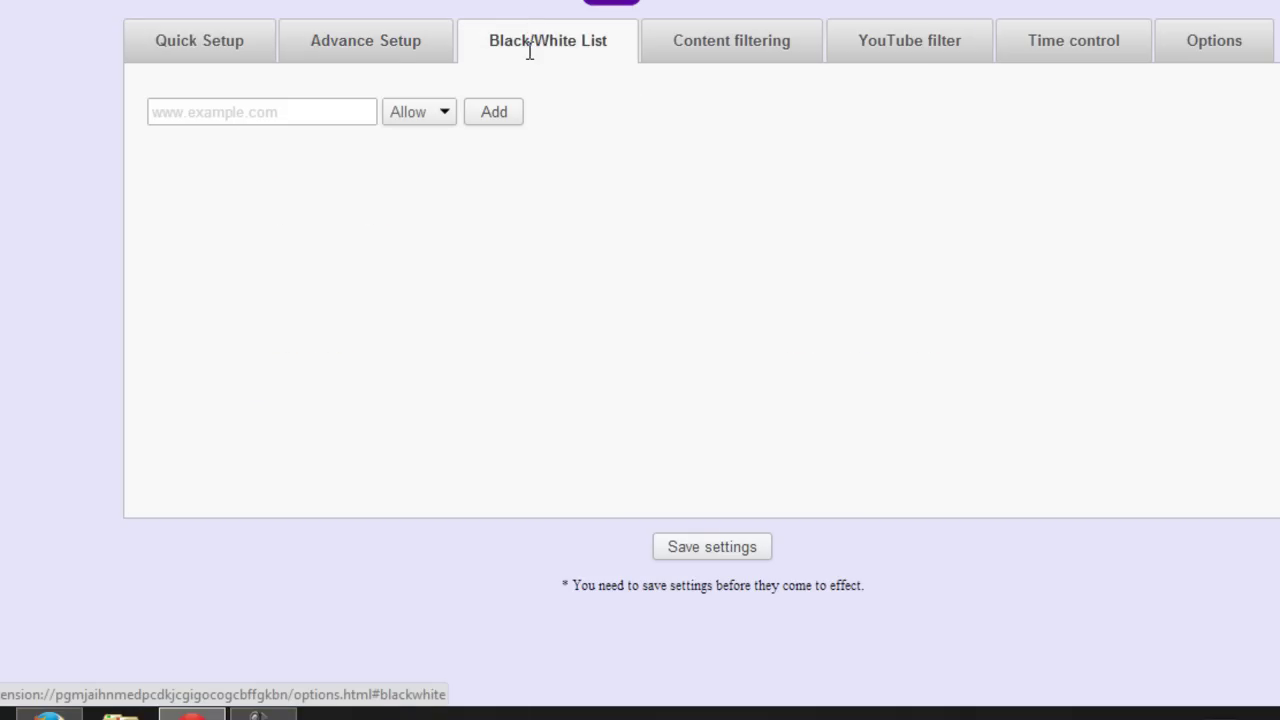
left_click(227, 114)
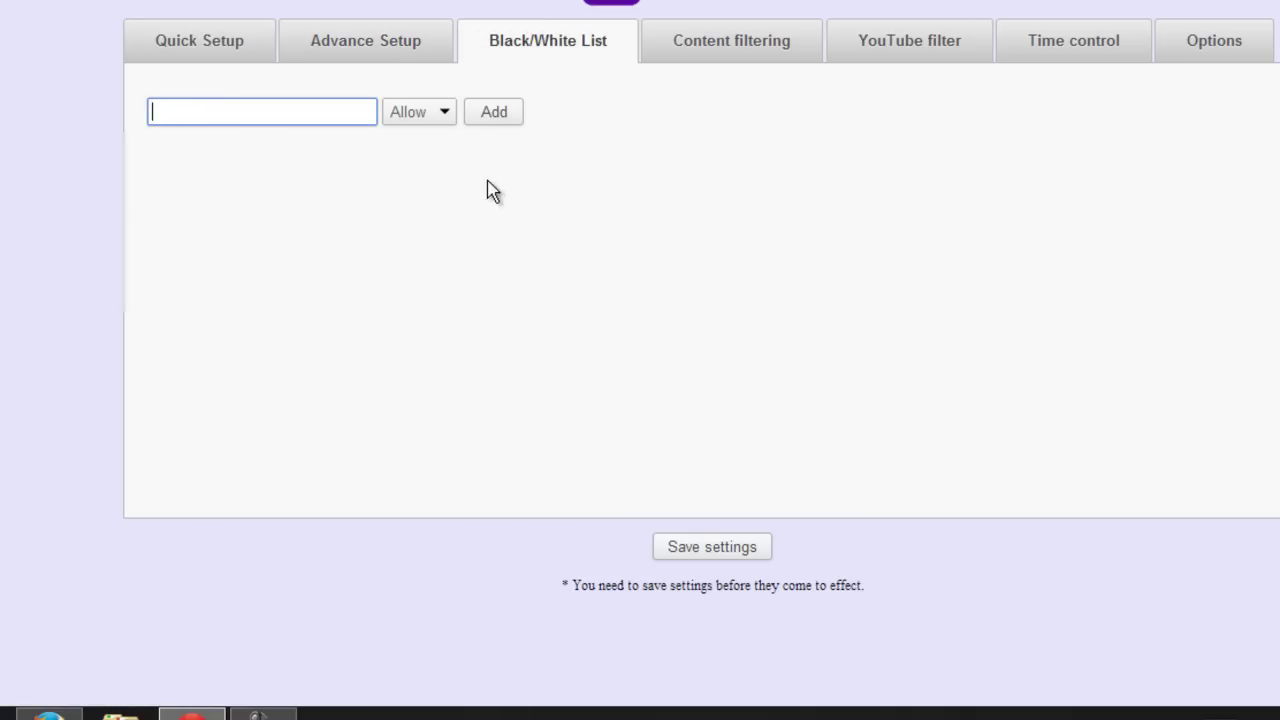
left_click(172, 113)
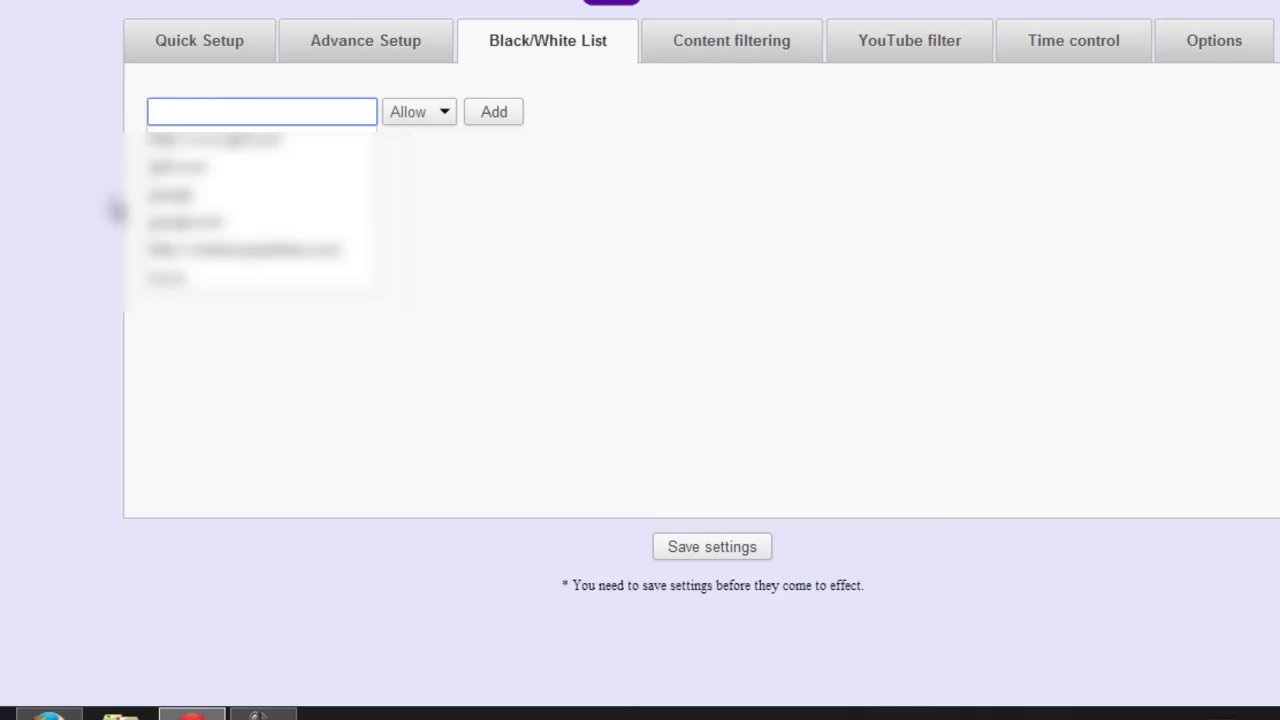
left_click(168, 355)
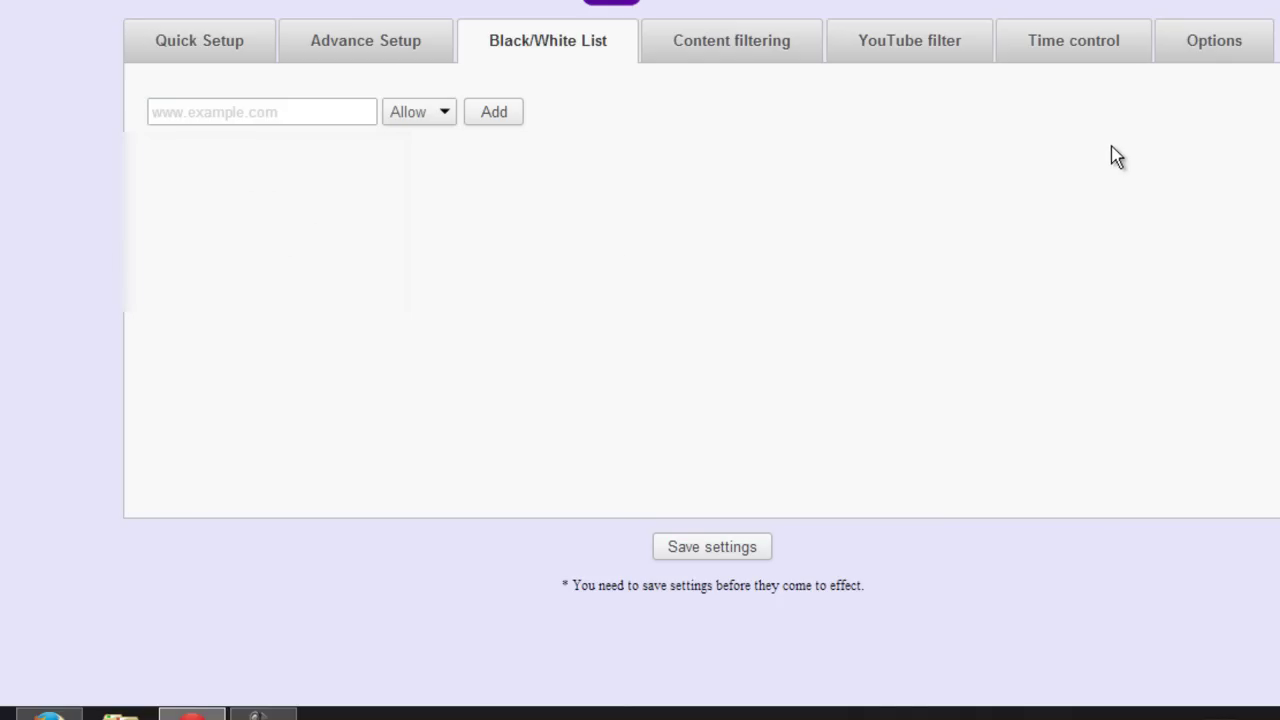
Step: Enable password protection for the extension in the Blocksi options, leave both password fields empty and save the settings
left_click(1220, 56)
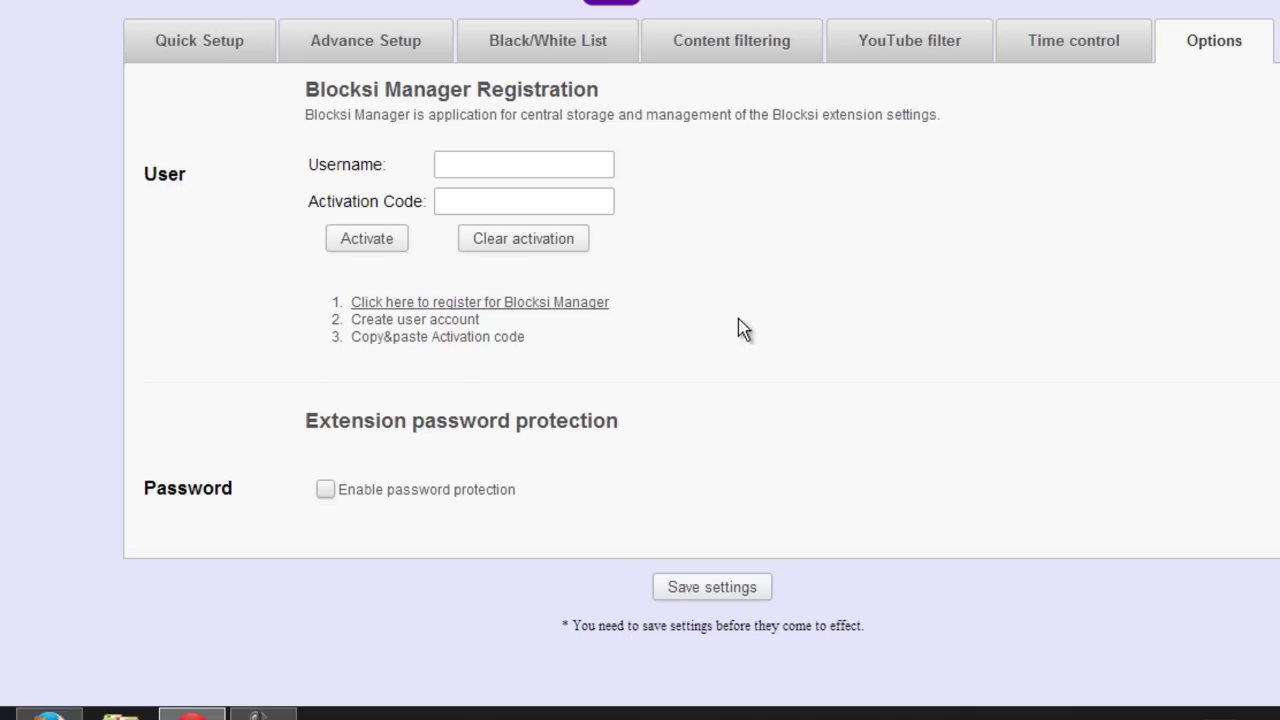
left_click(326, 491)
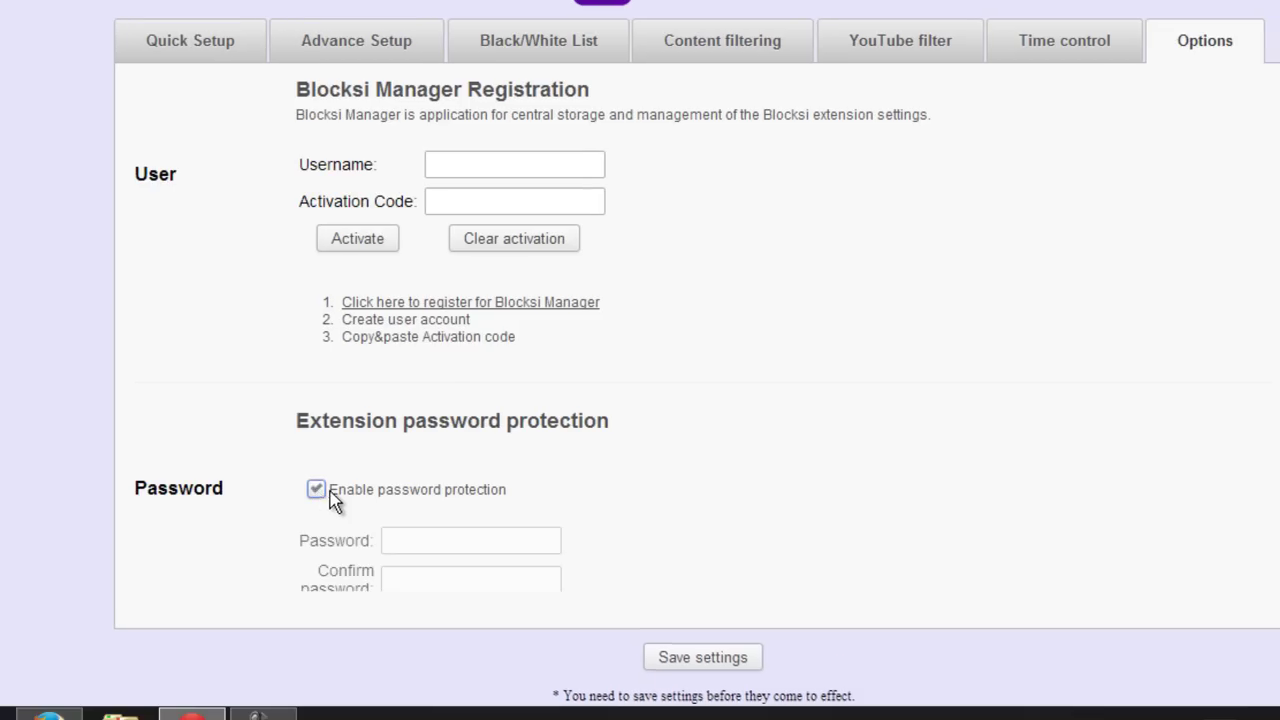
scroll(600, 515, "down", 1)
left_click(420, 481)
left_click(410, 524)
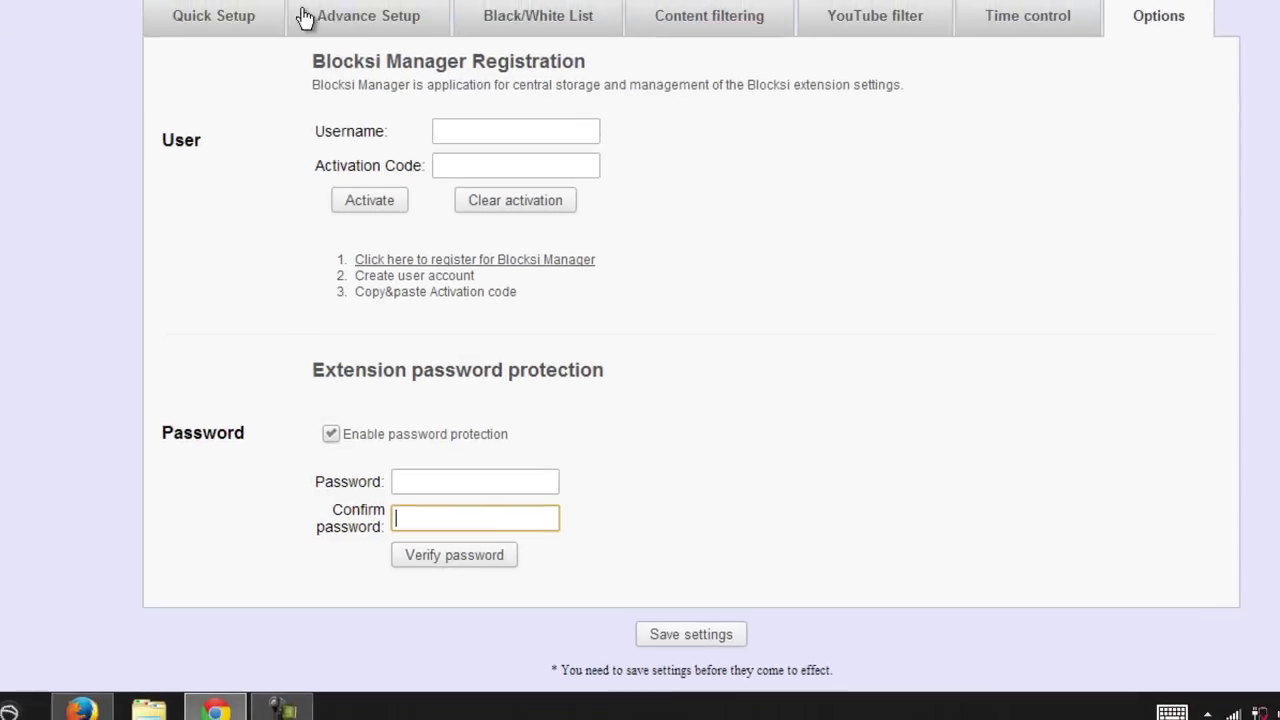
left_click(677, 628)
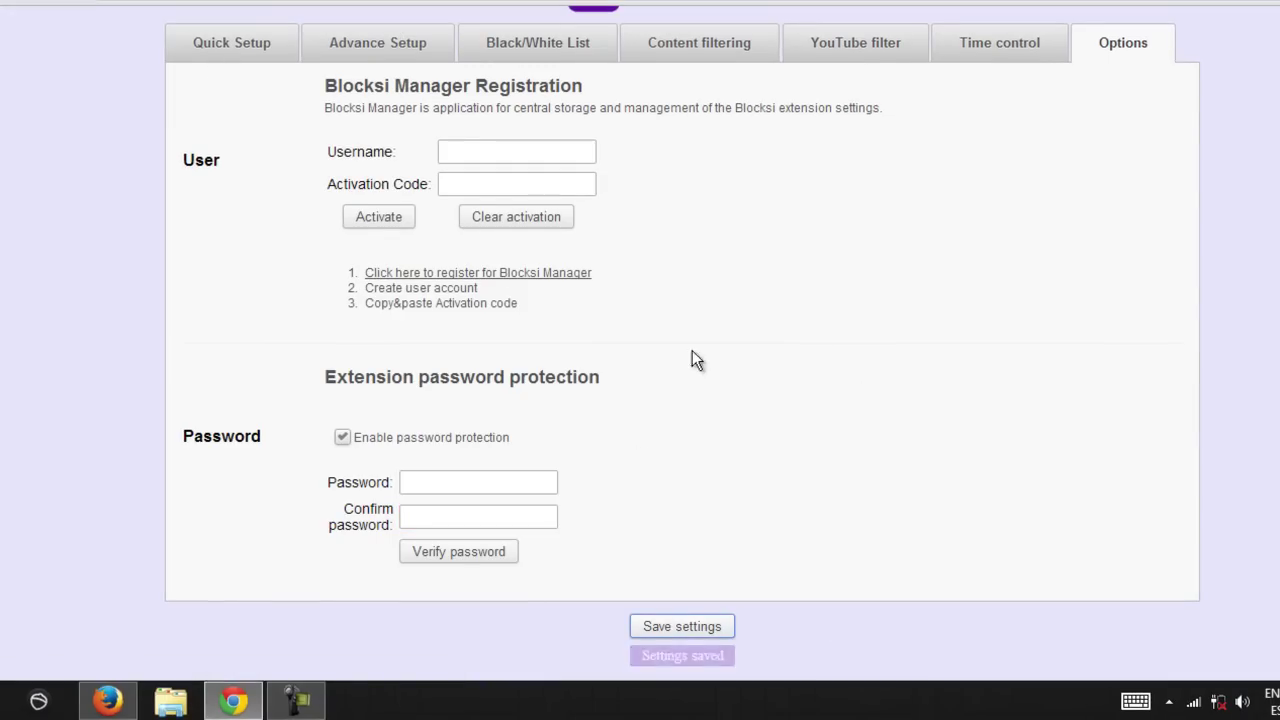
Step: Test the adult content filter by visiting xnxx.com in a new tab, and minimize the browser window
key("ctrl+t")
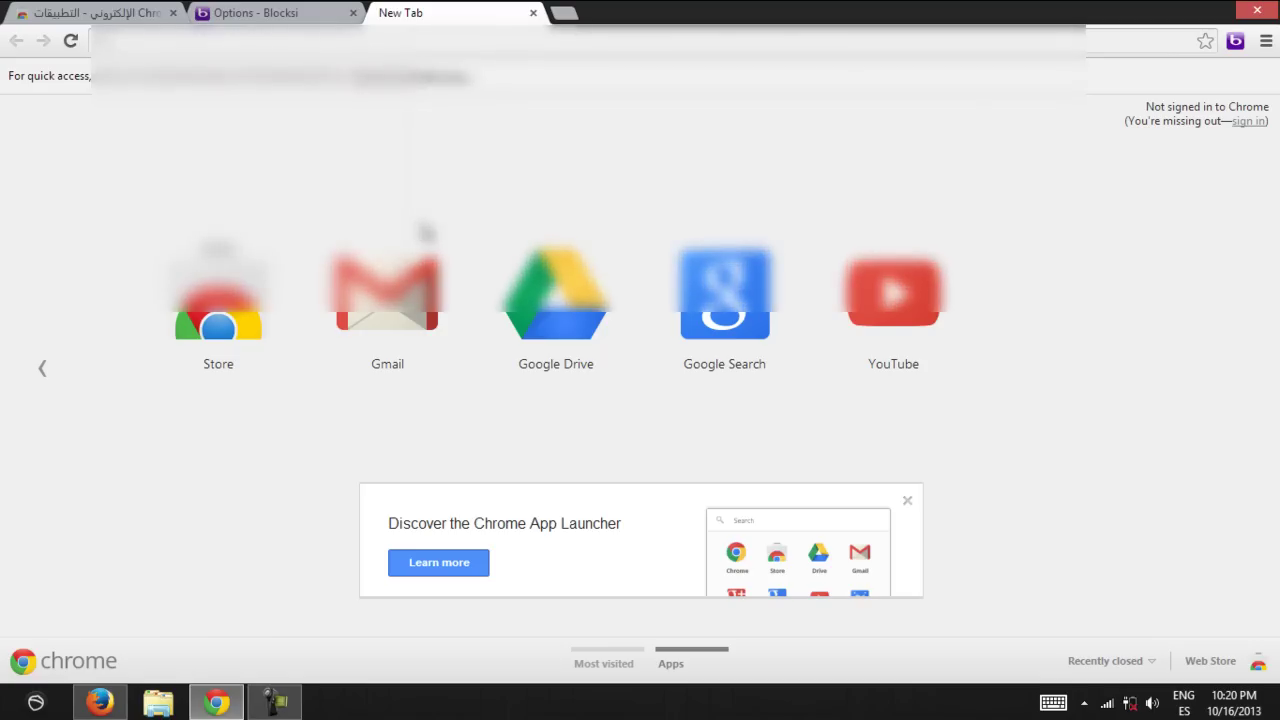
type("xnxx")
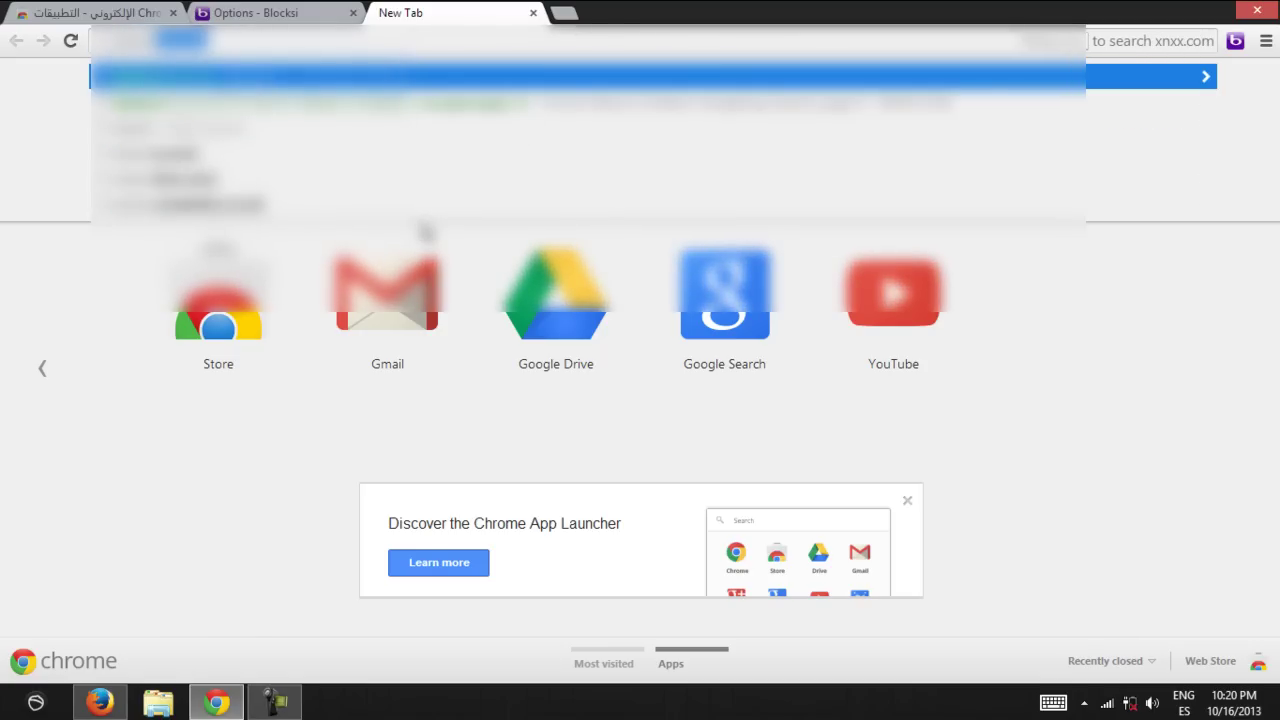
left_click(45, 330)
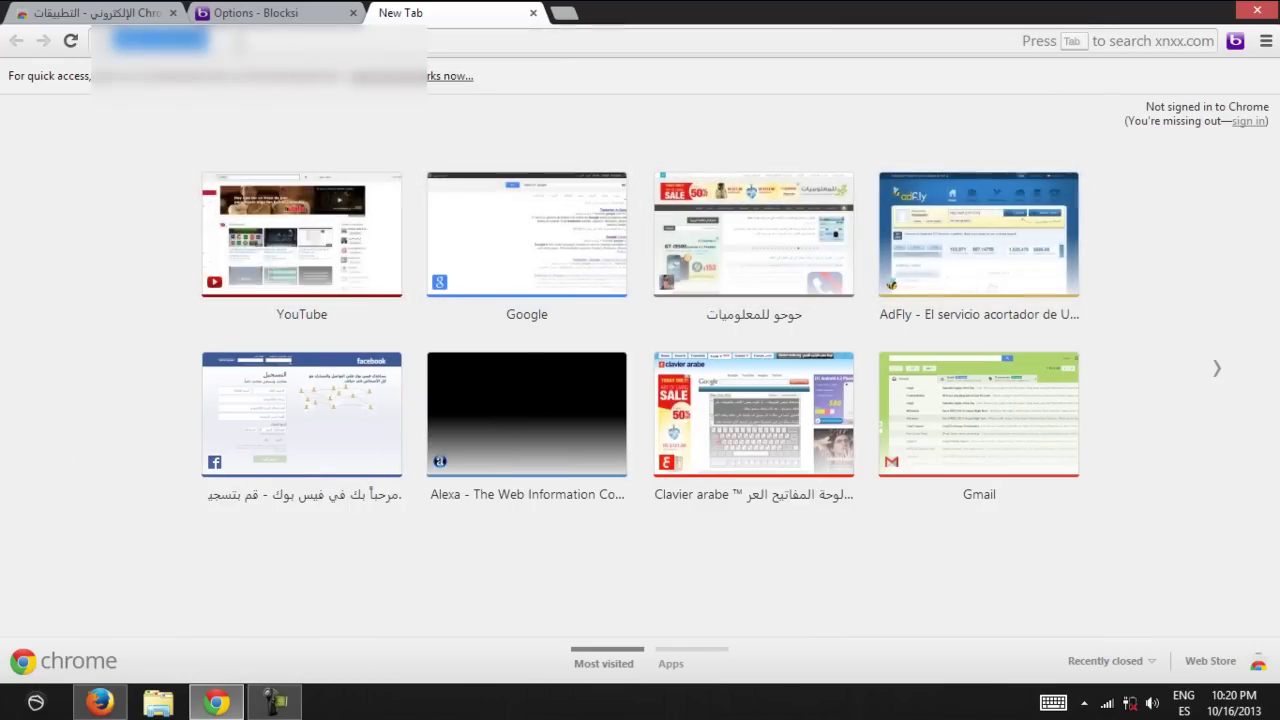
key("Return")
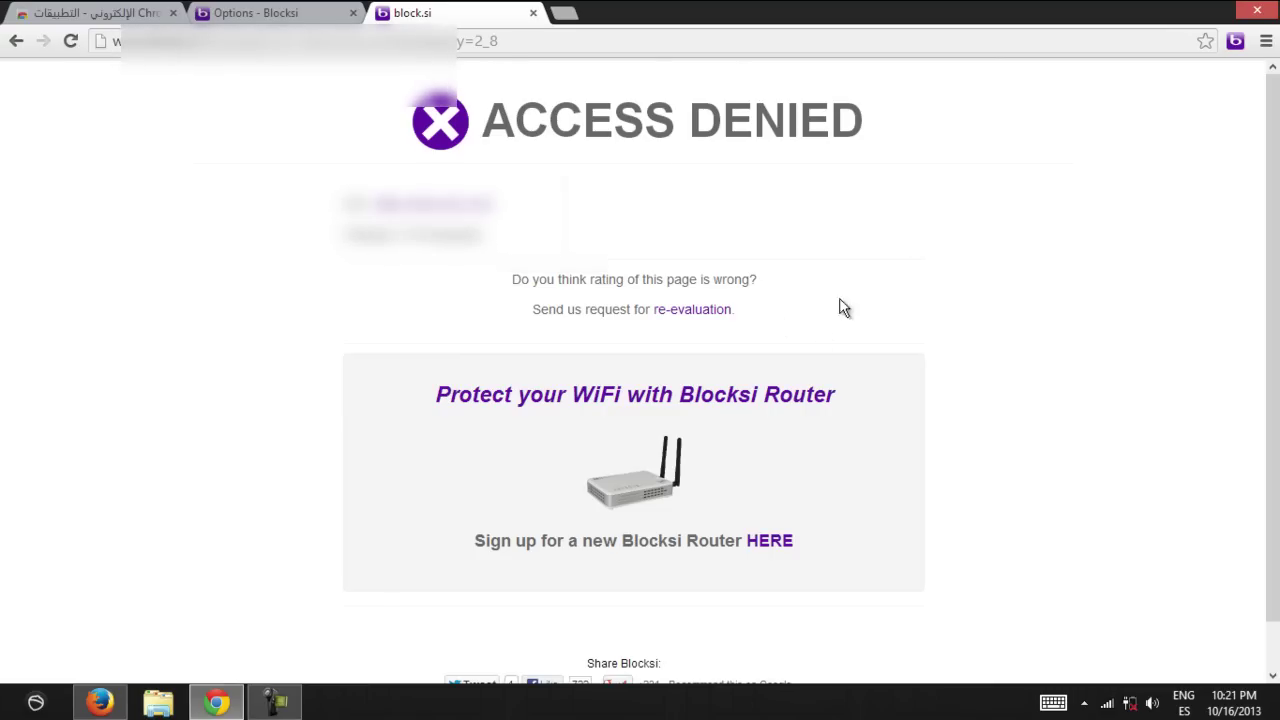
left_click(1201, 14)
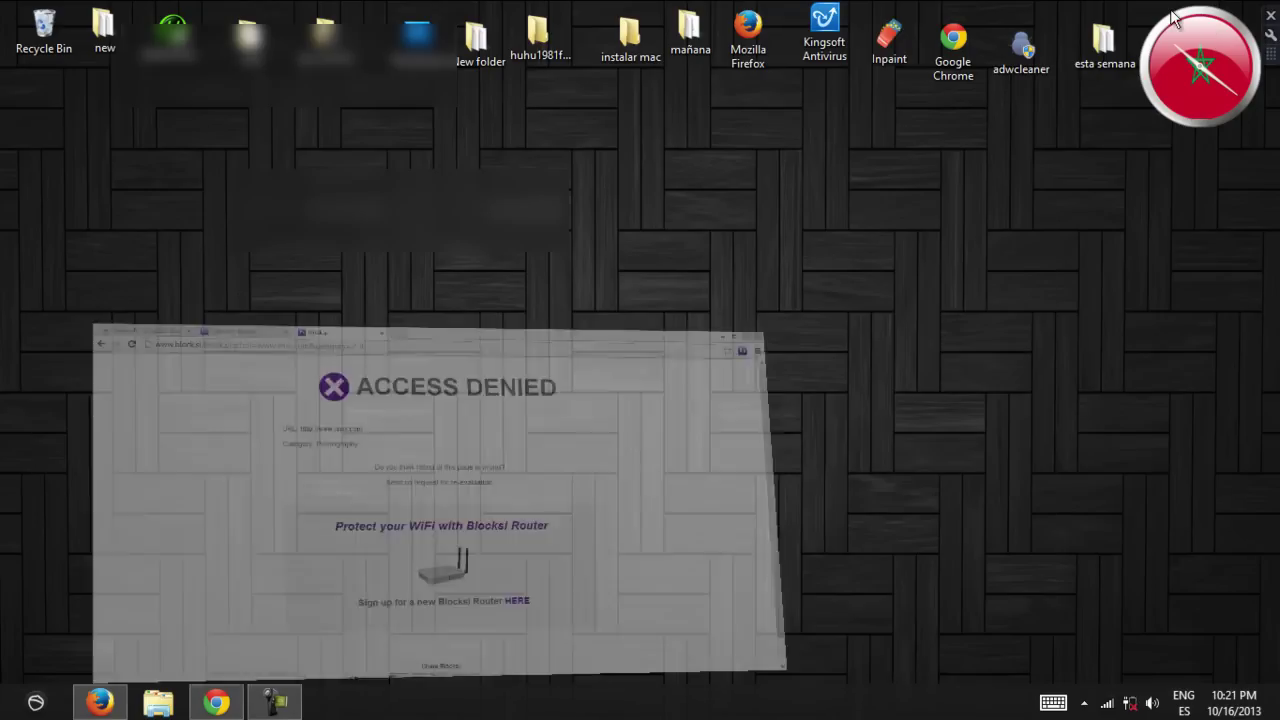